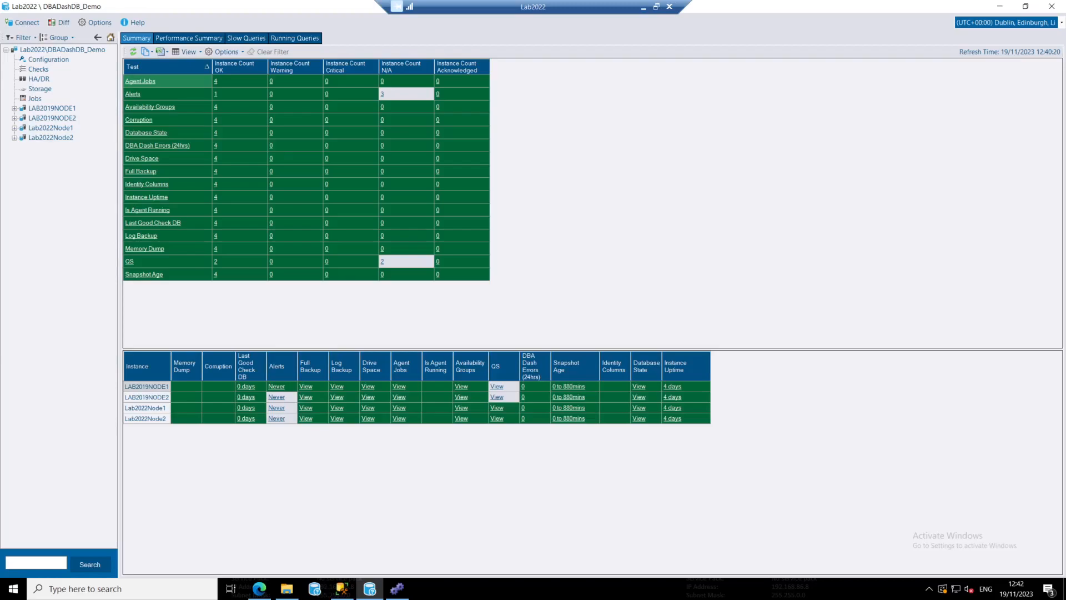
Switch to DBA Dash Service Config and view the custom collections defined for the Lab2022Node1 source connection
left_click(399, 592)
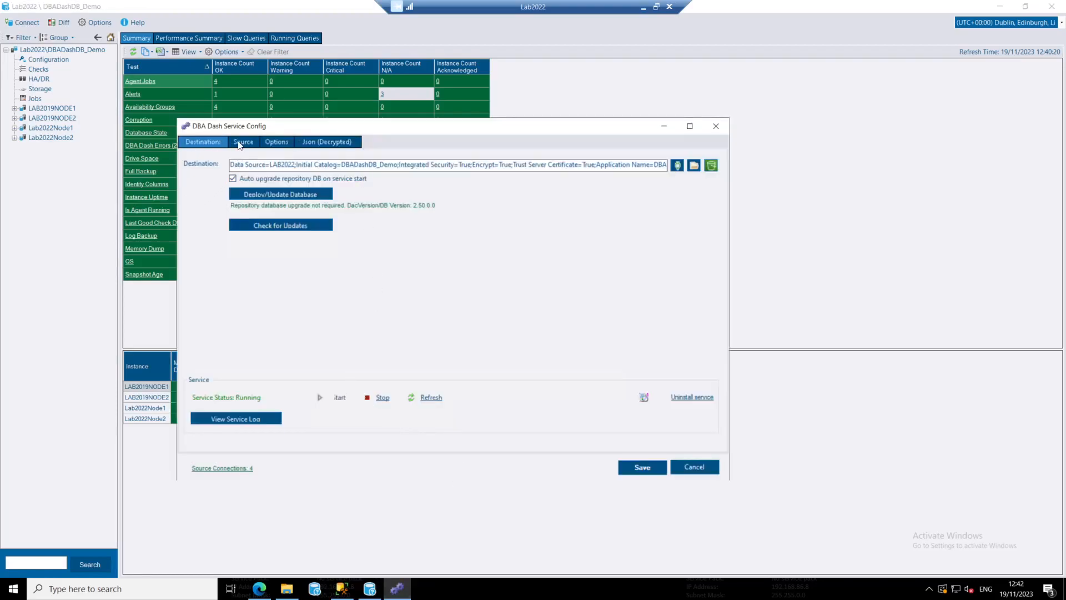
left_click(240, 142)
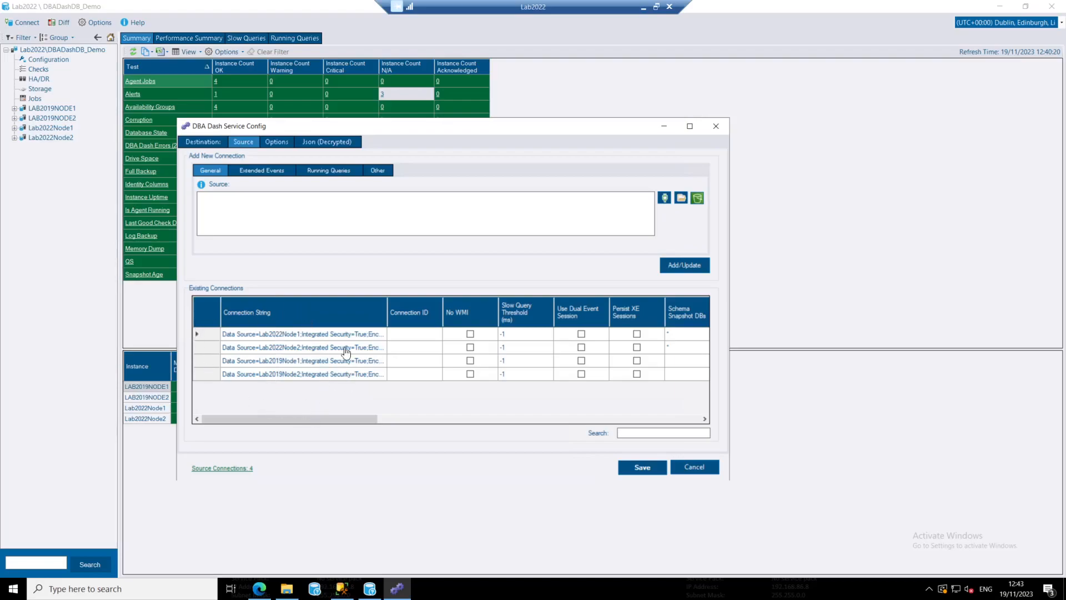
left_click_drag(265, 422, 641, 424)
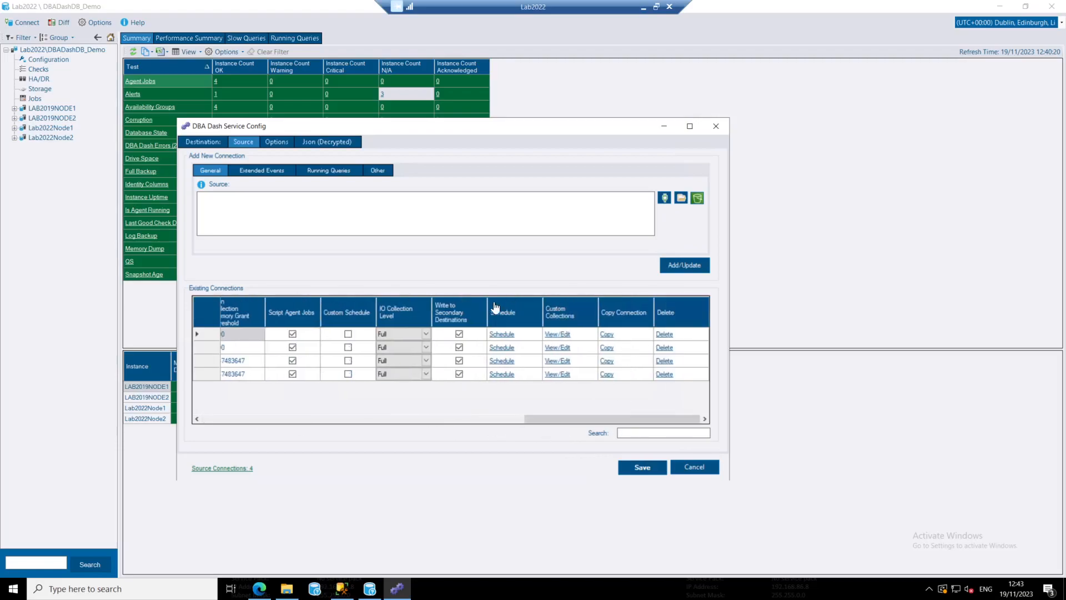
left_click(558, 335)
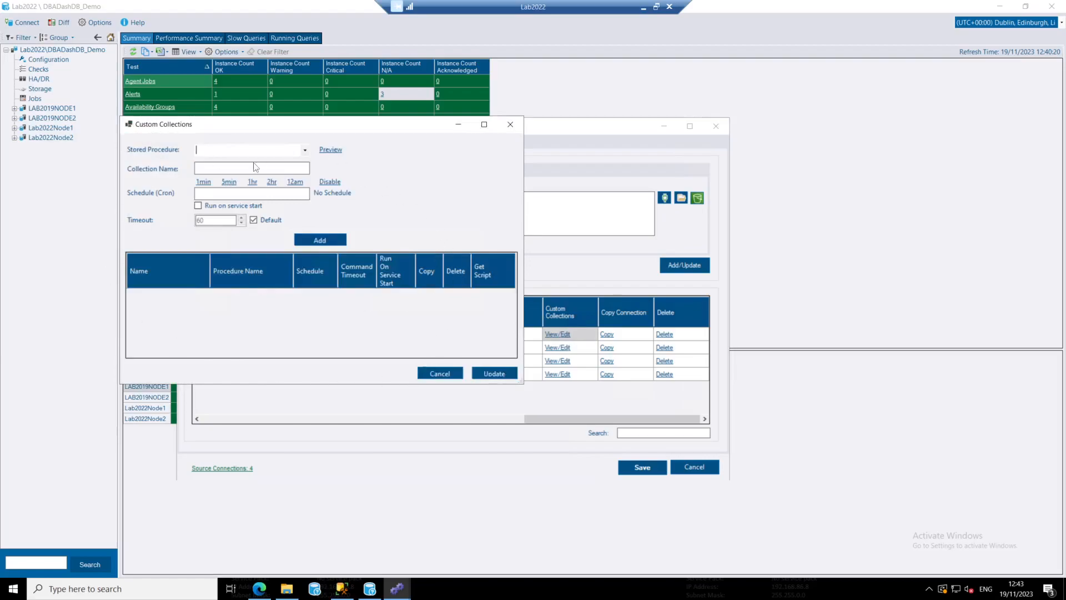
left_click(510, 125)
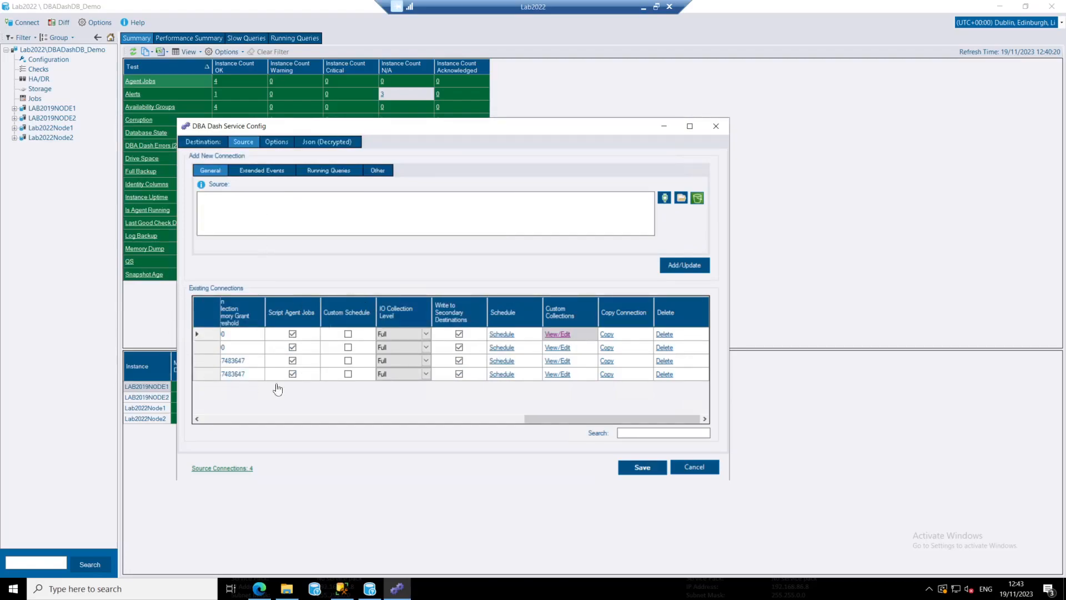
Open the service-level custom collections settings, connecting to Lab2022Node1 with integrated security
left_click(278, 141)
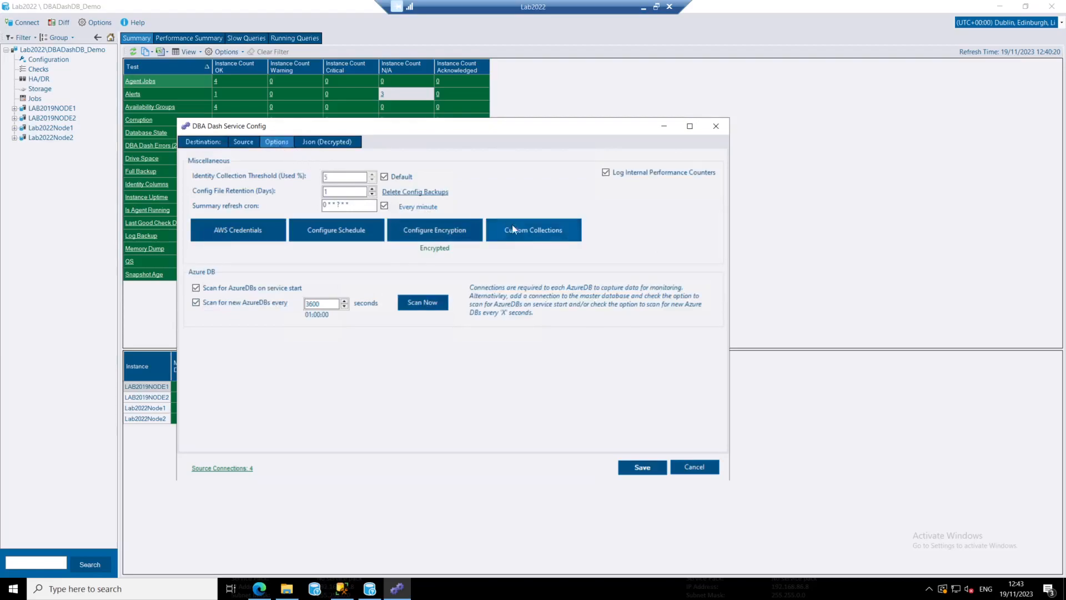
left_click(530, 232)
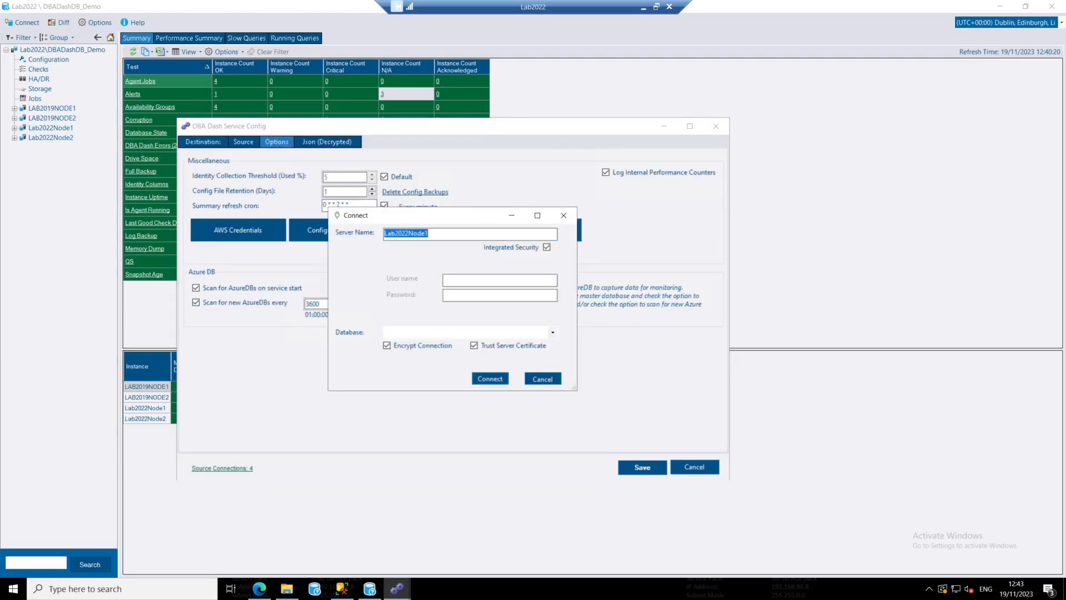
left_click(490, 379)
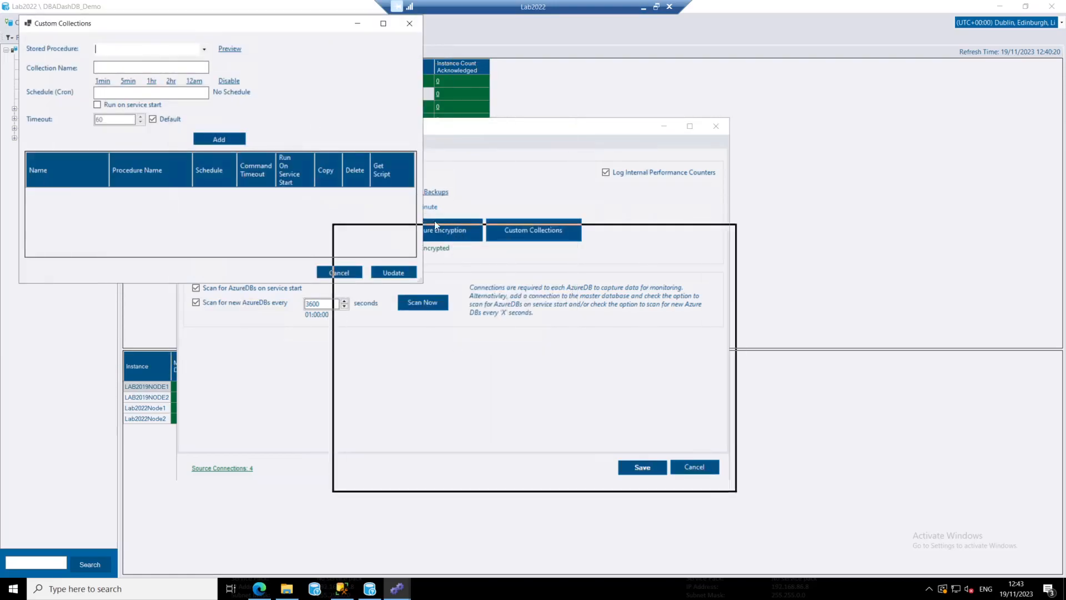
Add a custom collection for [dbo].[sp_Blitz], scheduled daily at 12am, running on service start, with a timeout of 300
left_click(452, 211)
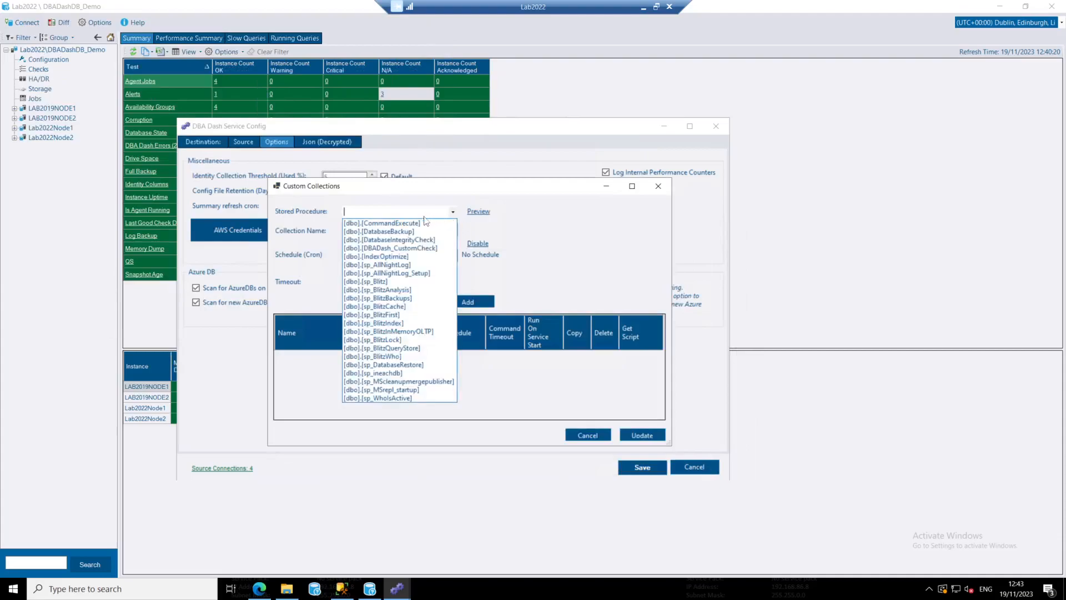
left_click(387, 281)
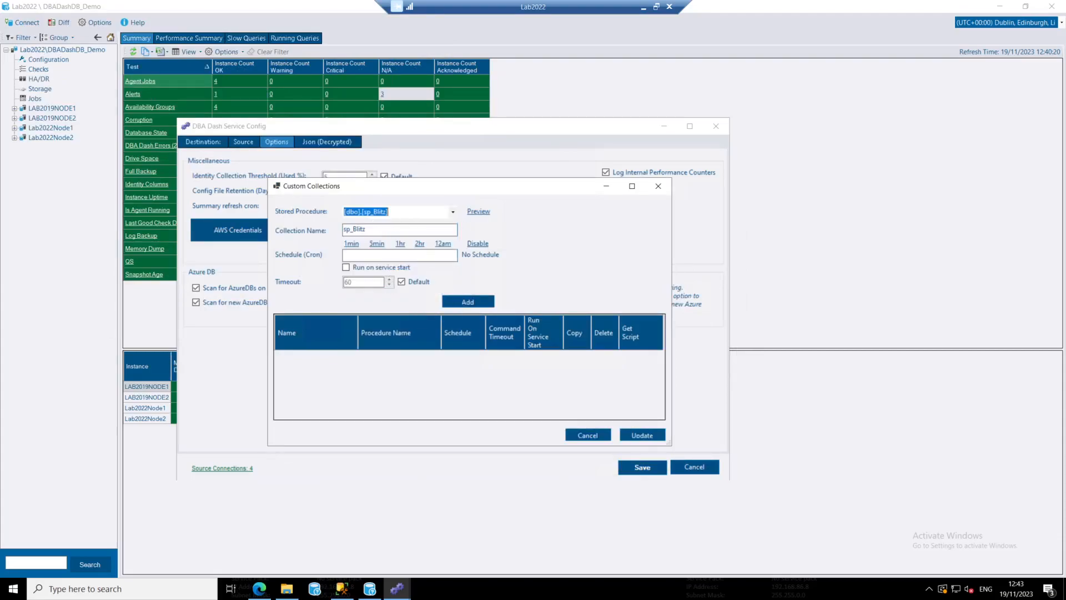
left_click(443, 246)
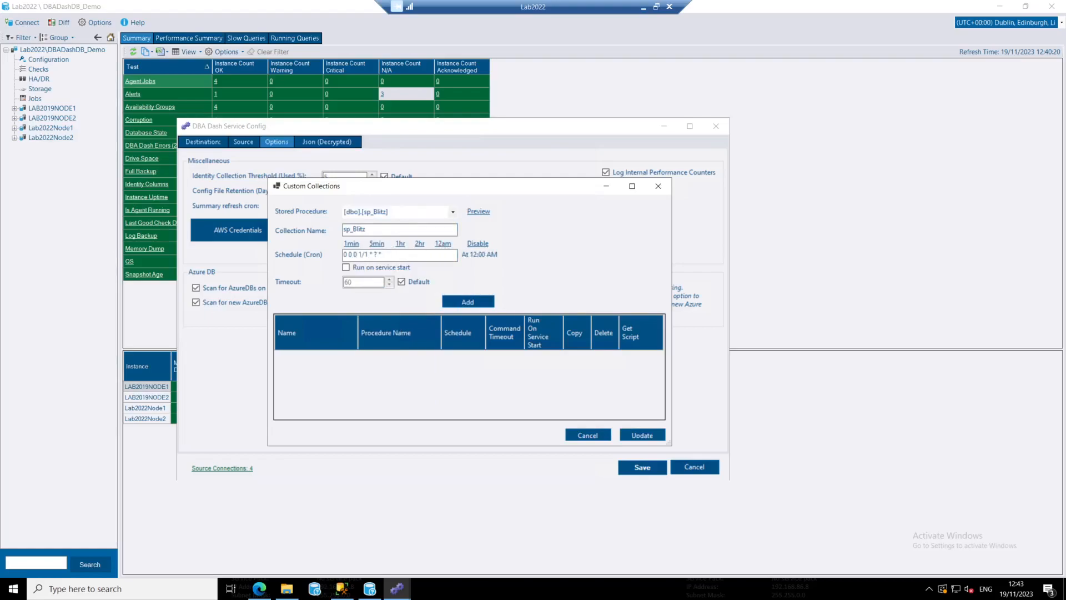
left_click(345, 267)
left_click(401, 282)
left_click_drag(383, 255, 310, 257)
left_click_drag(356, 282, 310, 281)
type("3000")
key("BackSpace")
left_click(468, 303)
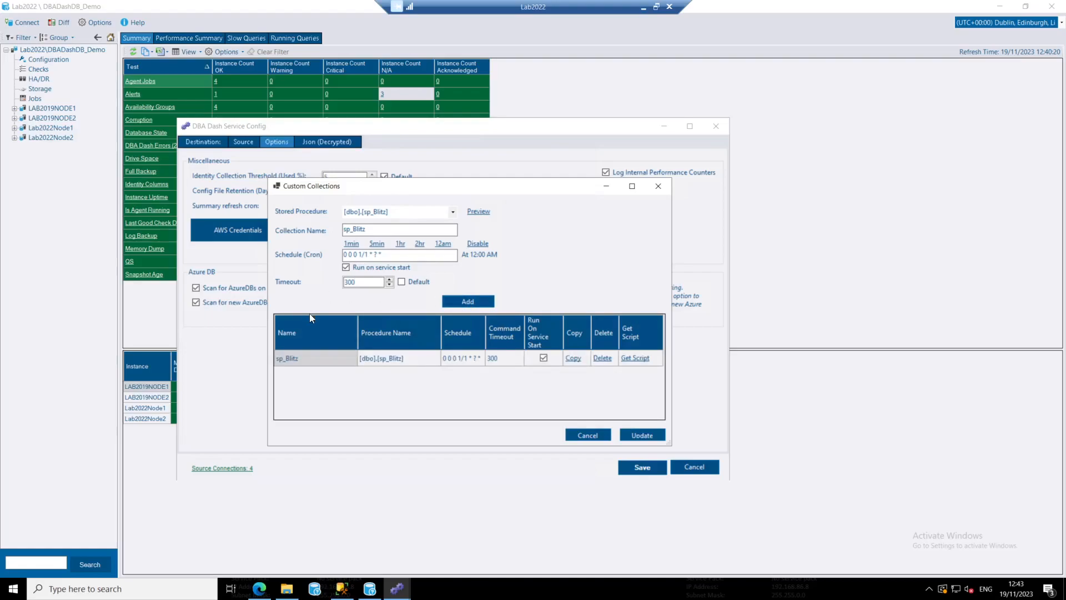
Generate the setup script for the sp_Blitz collection with 14 days of retention
left_click(635, 358)
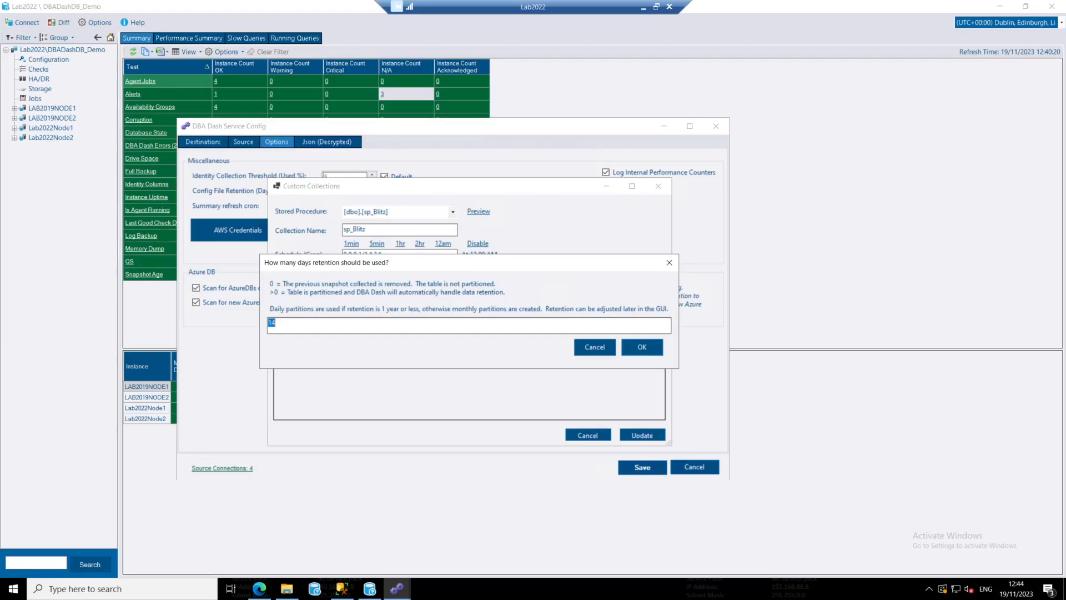
left_click(649, 349)
left_click(648, 356)
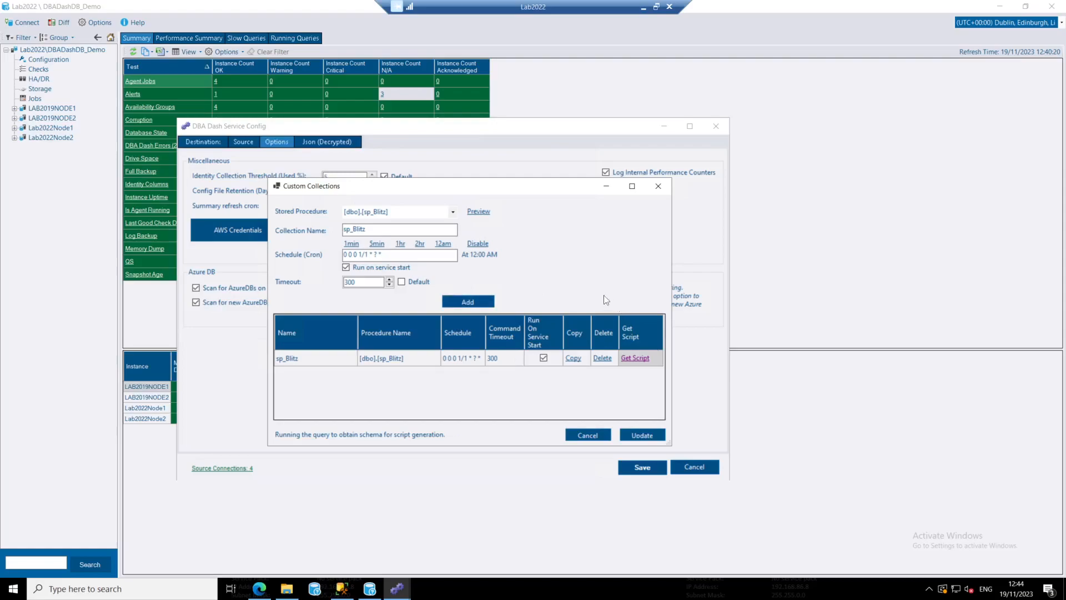
left_click(572, 335)
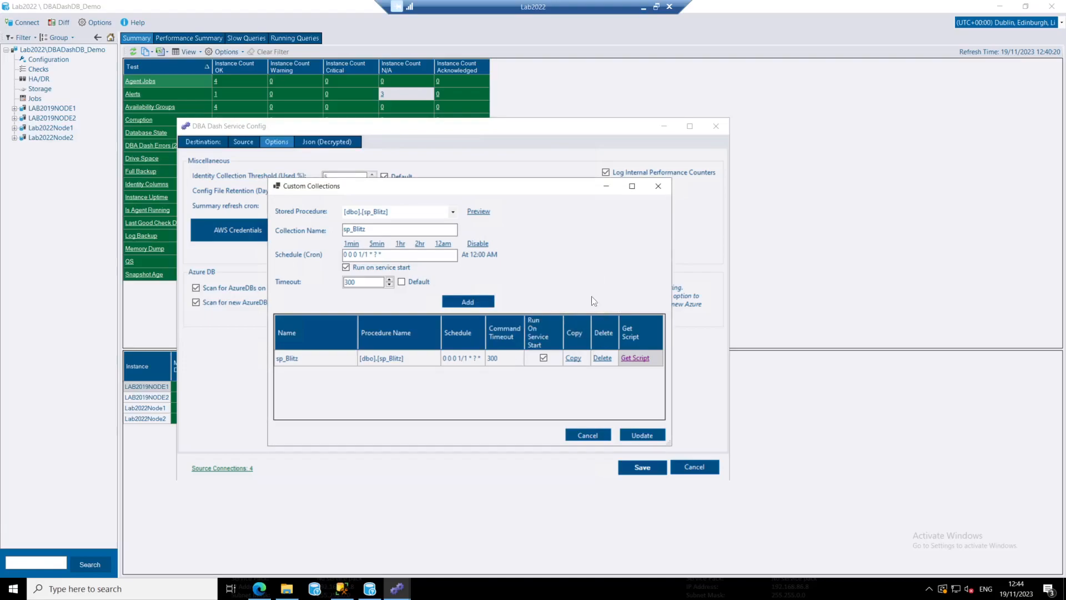
Switch to SQL Server Management Studio and paste the generated setup script into the empty DBADashDB_Demo query, returning to its start
left_click(342, 589)
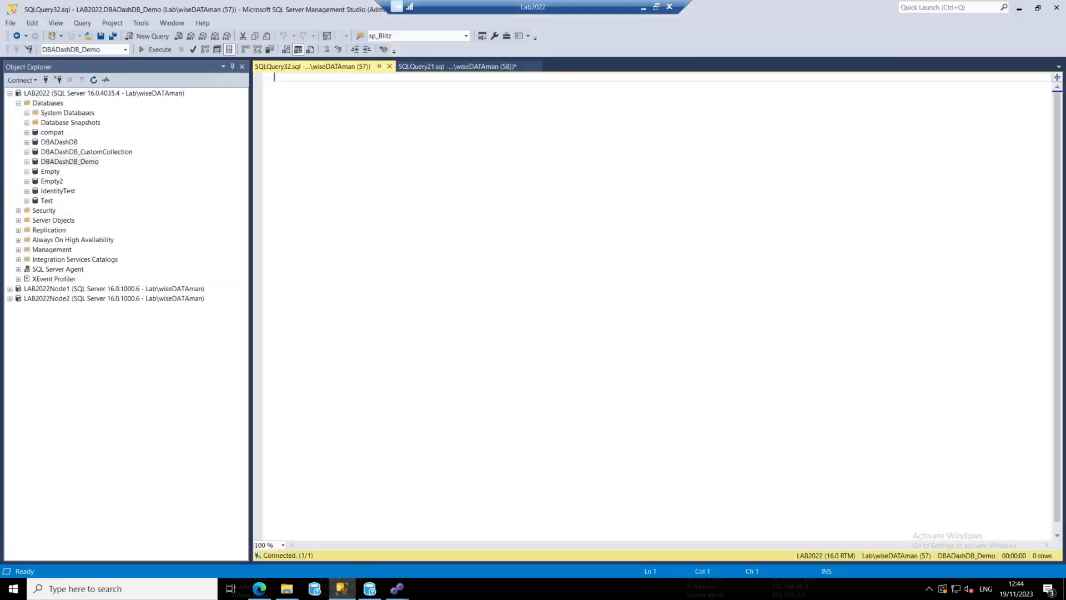
key("ctrl+v")
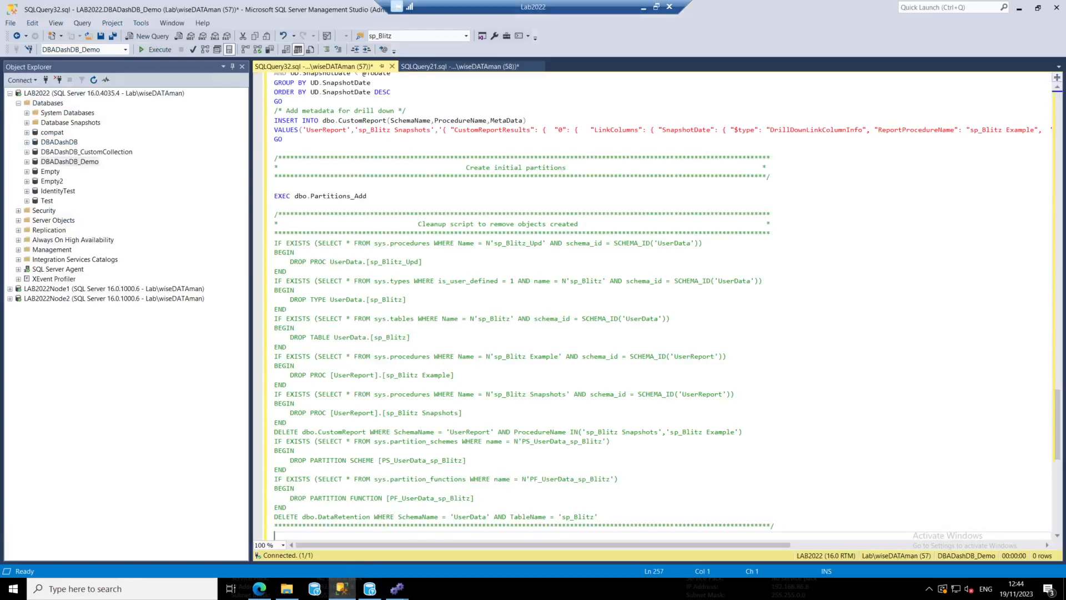
key("ctrl+Home")
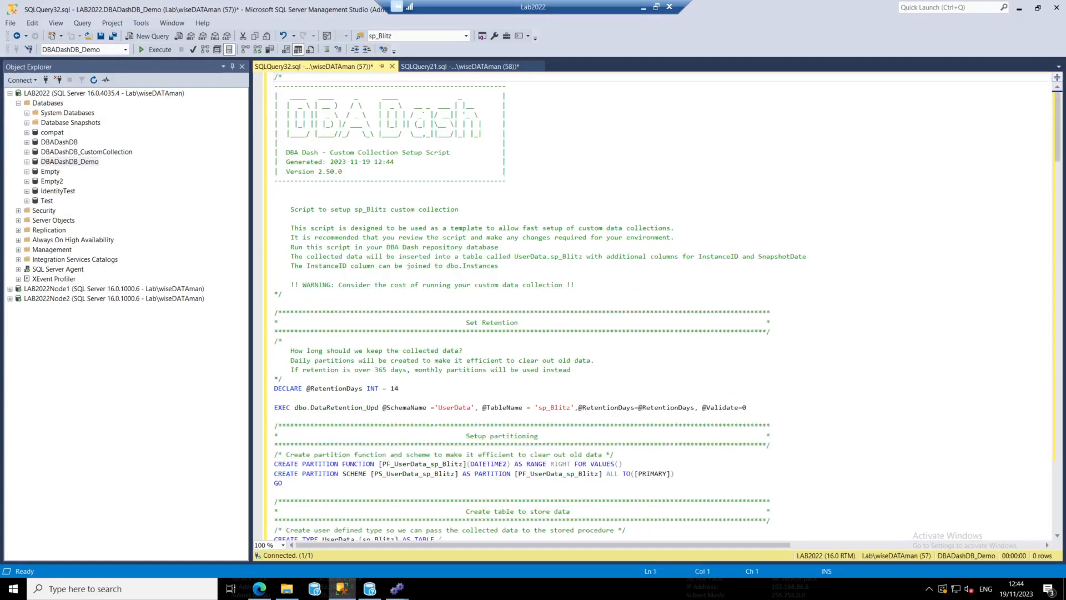
Examine the script's retention setting, partition function and scheme, user-defined type and UserData.sp_Blitz table definition
left_click(363, 162)
scroll(363, 161, "down", 4)
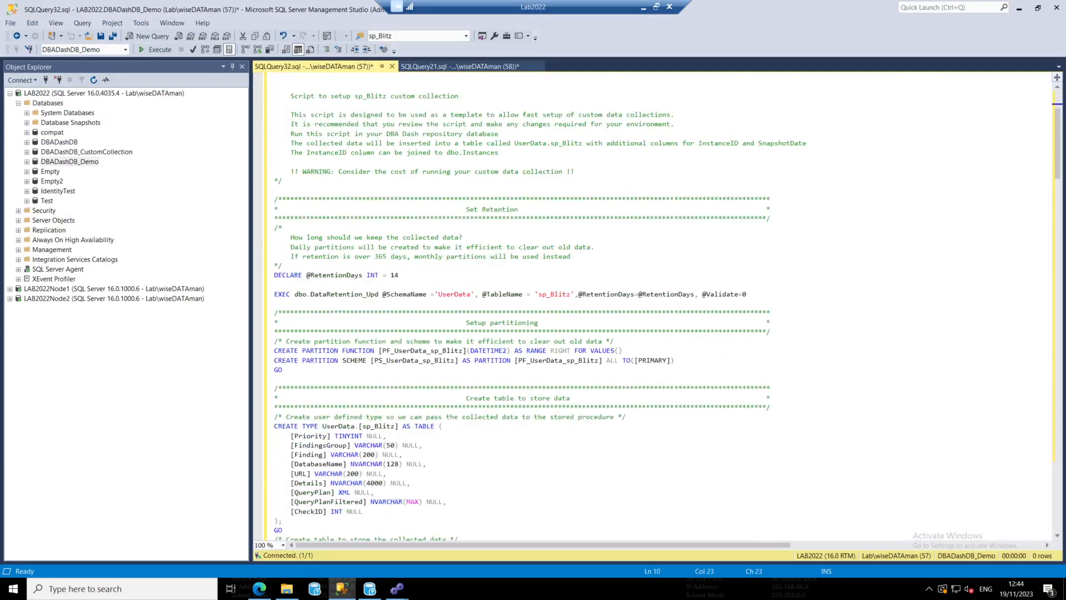
scroll(388, 250, "down", 2)
left_click_drag(269, 254, 259, 223)
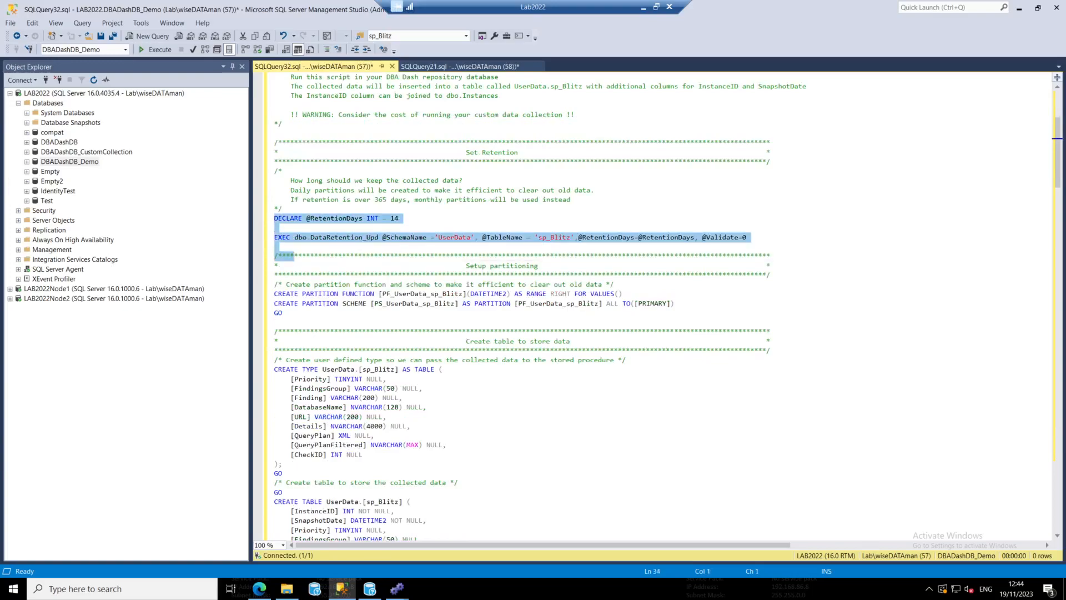
left_click(379, 237)
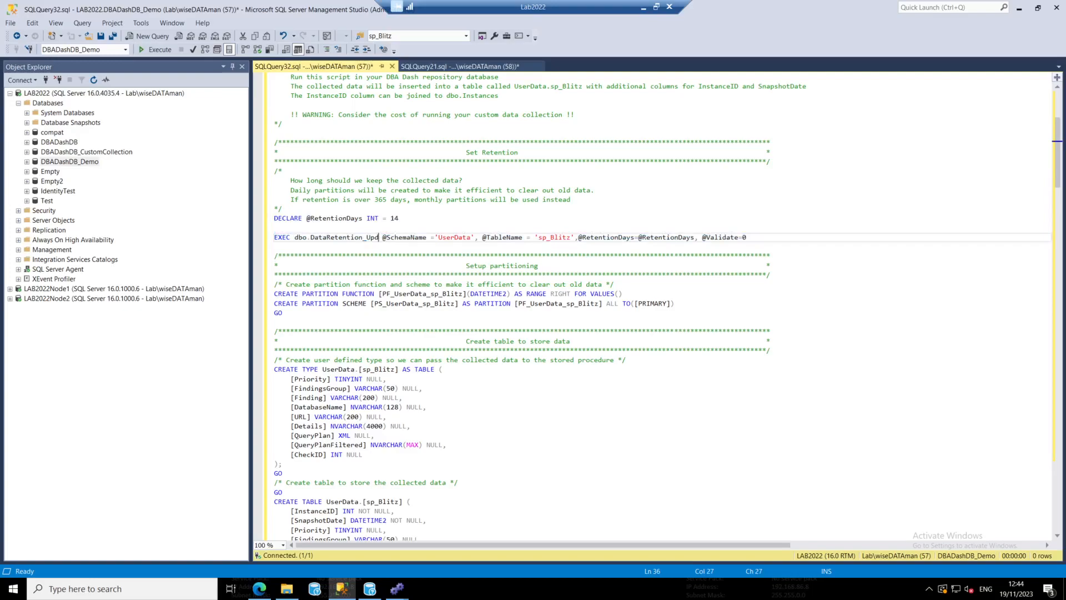
left_click_drag(286, 312, 270, 295)
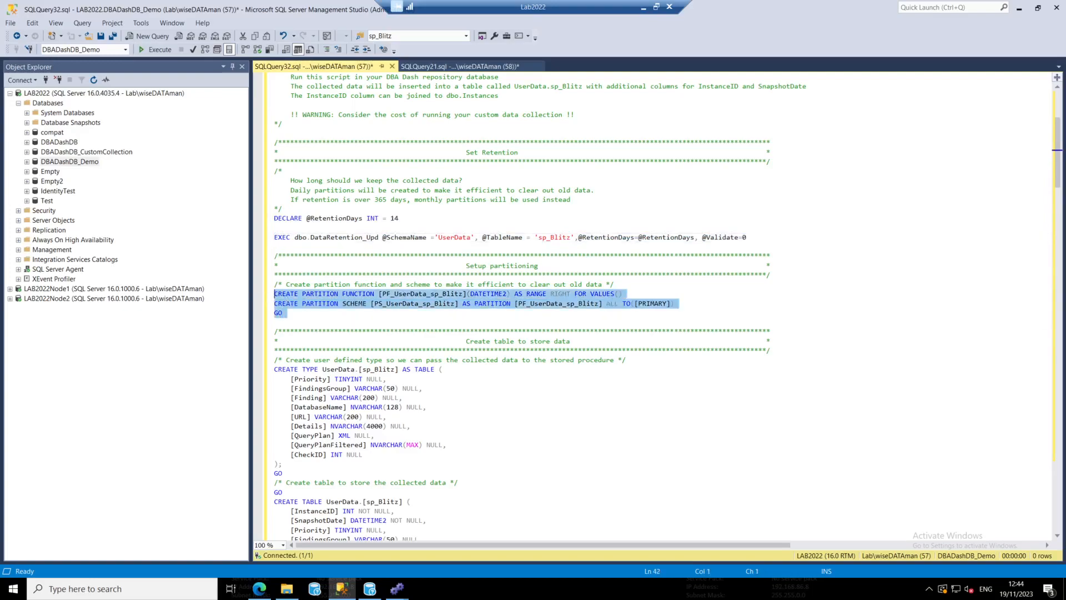
scroll(655, 306, "down", 5)
left_click_drag(280, 333, 270, 227)
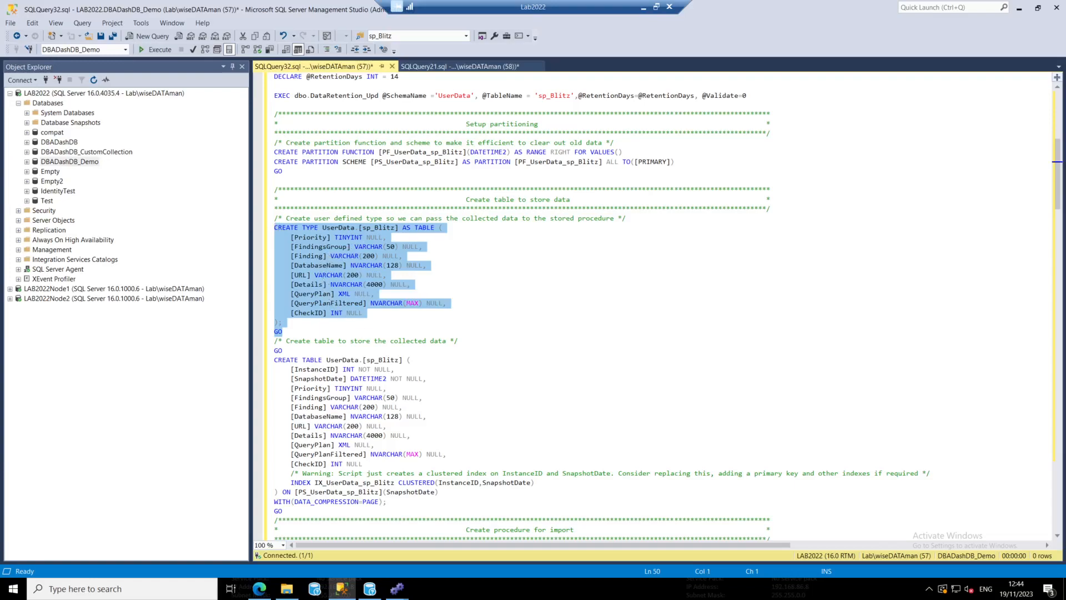
scroll(655, 306, "down", 4)
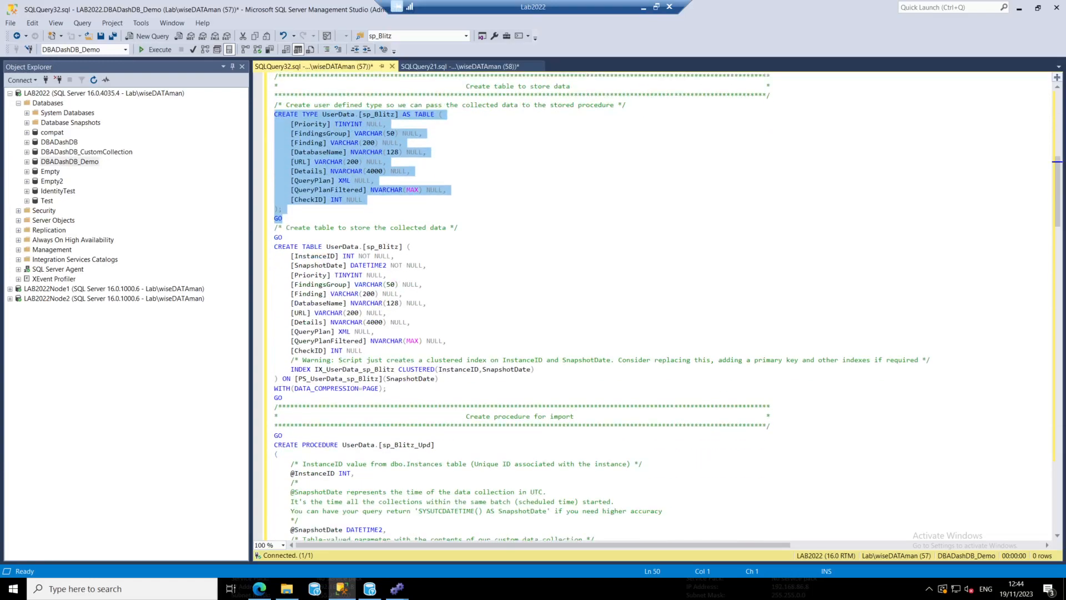
left_click_drag(283, 399, 274, 246)
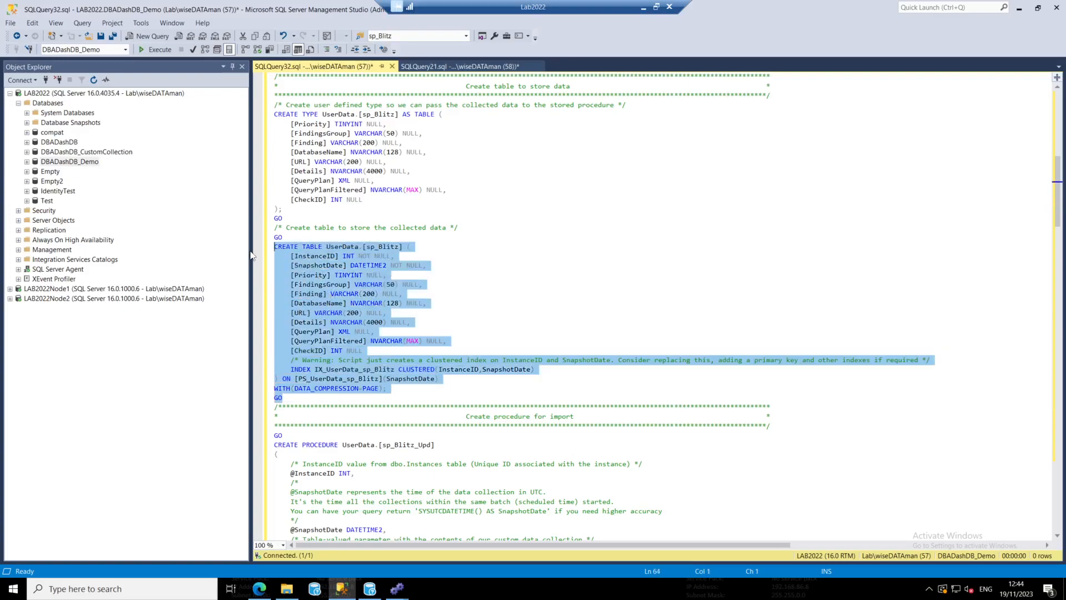
Review the sp_Blitz_Upd import procedure, the custom report procedures, the initial partition creation and the commented cleanup section
scroll(419, 344, "down", 8)
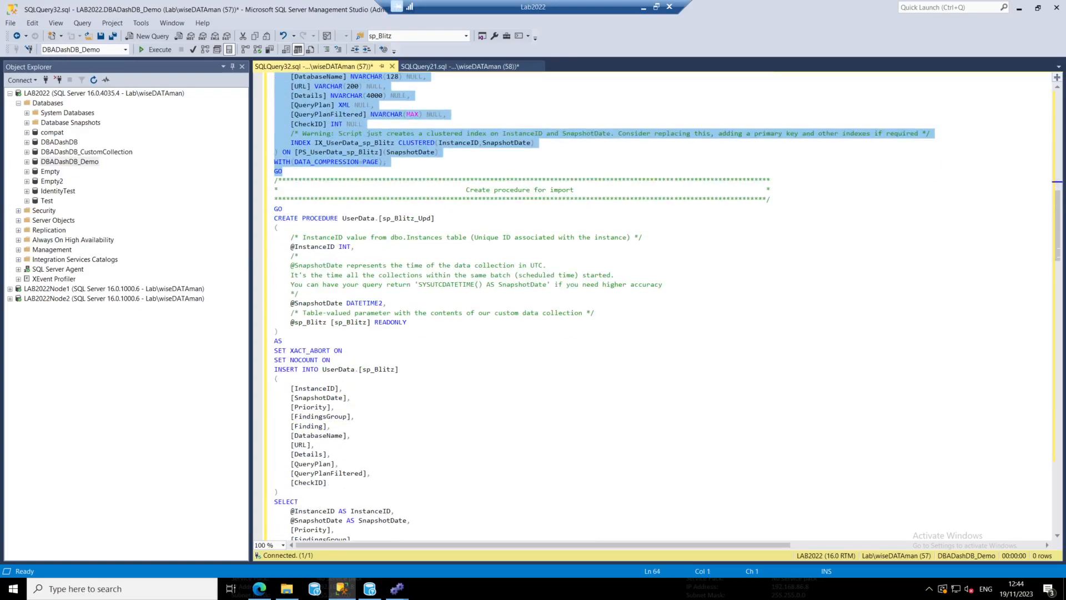
left_click_drag(274, 218, 375, 369)
scroll(374, 369, "down", 20)
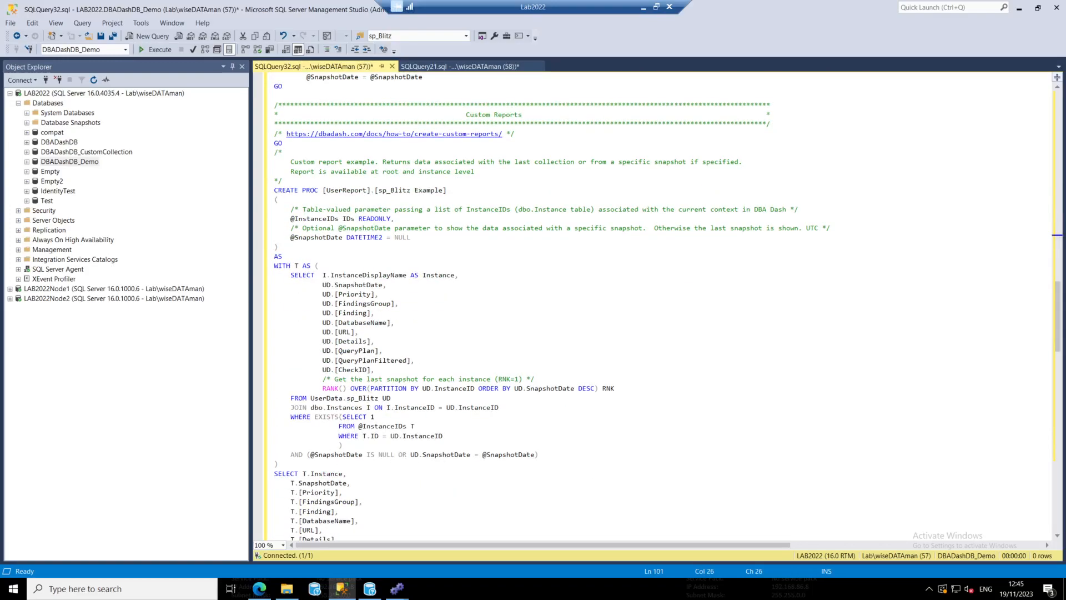
left_click_drag(274, 180, 411, 379)
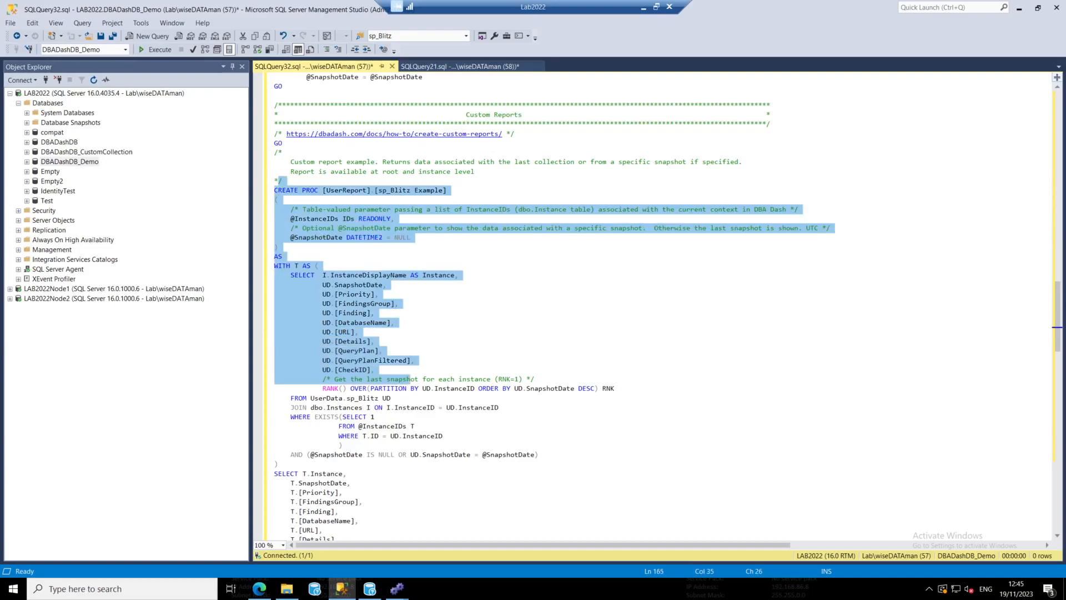
scroll(666, 307, "down", 20)
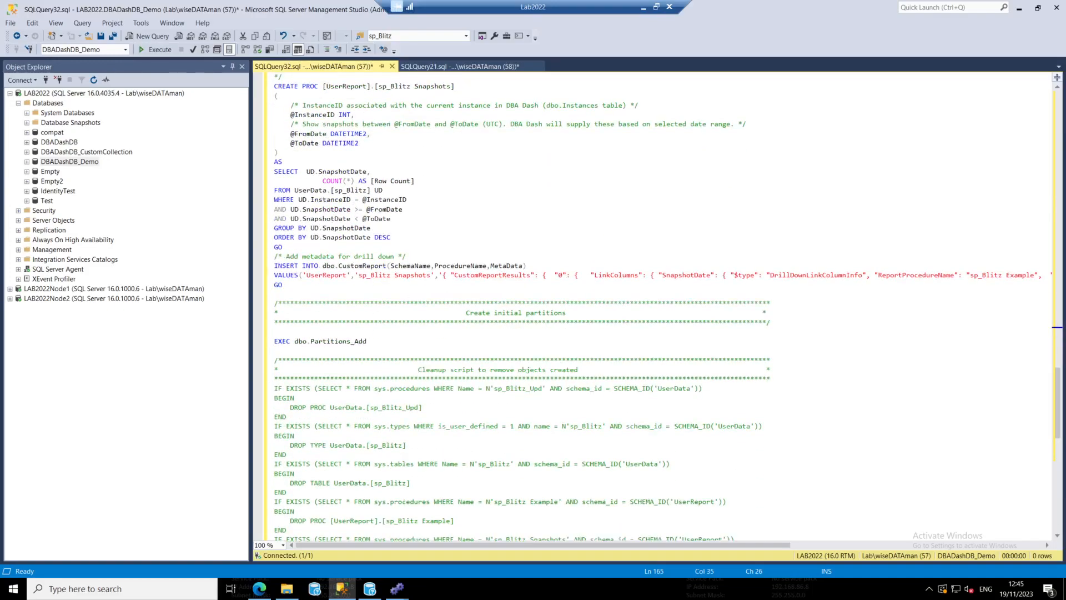
left_click_drag(367, 341, 275, 341)
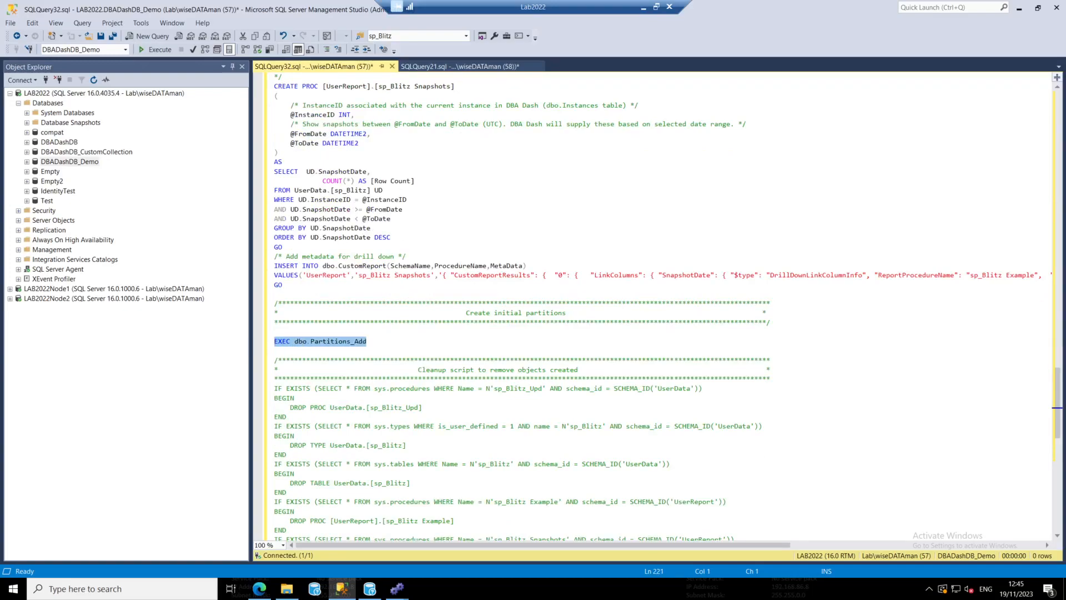
scroll(660, 307, "down", 7)
left_click_drag(598, 463, 274, 189)
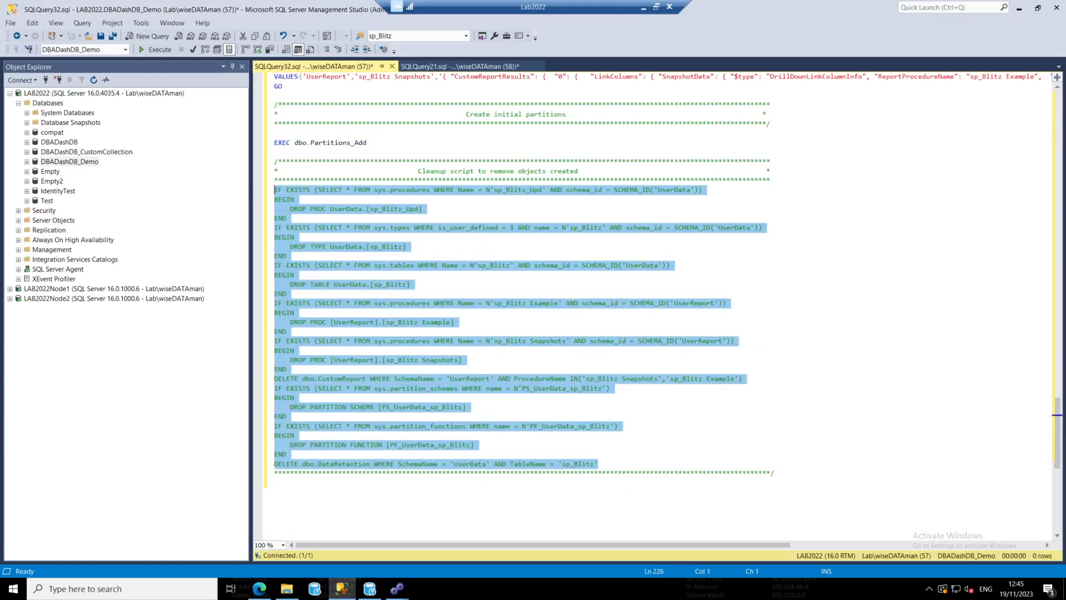
left_click(349, 275)
Go back through the script to compare the sp_Blitz user-defined type with the import procedure that uses it
scroll(666, 307, "up", 20)
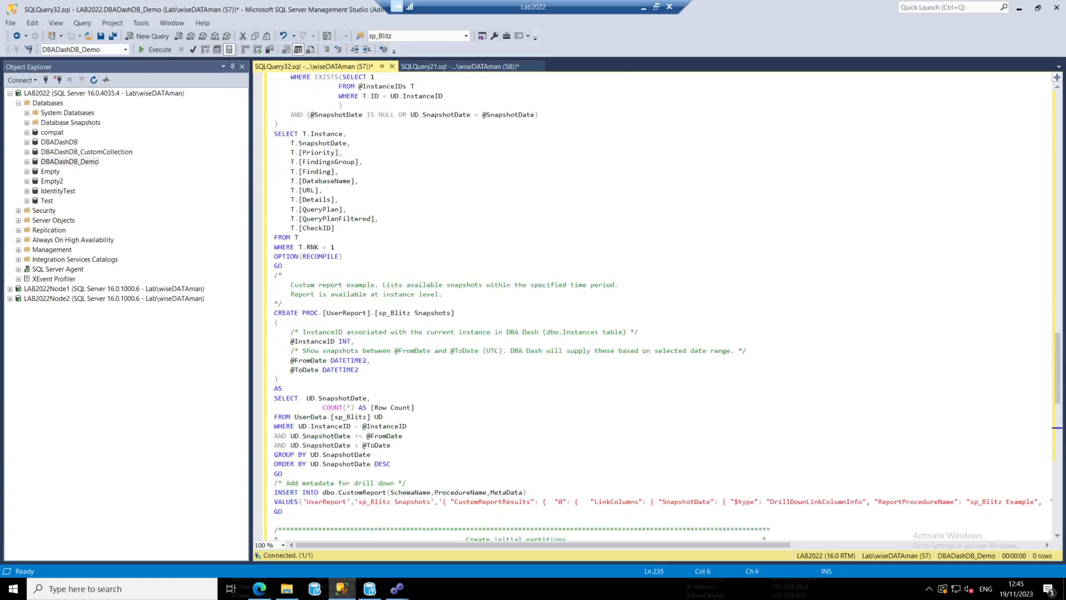
scroll(666, 307, "up", 20)
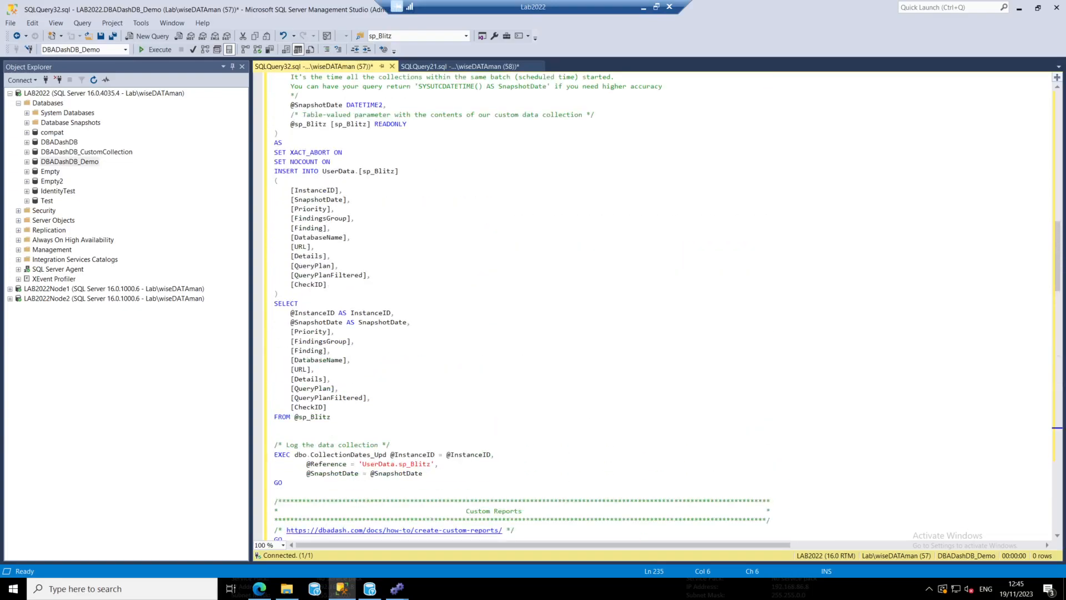
scroll(666, 307, "up", 8)
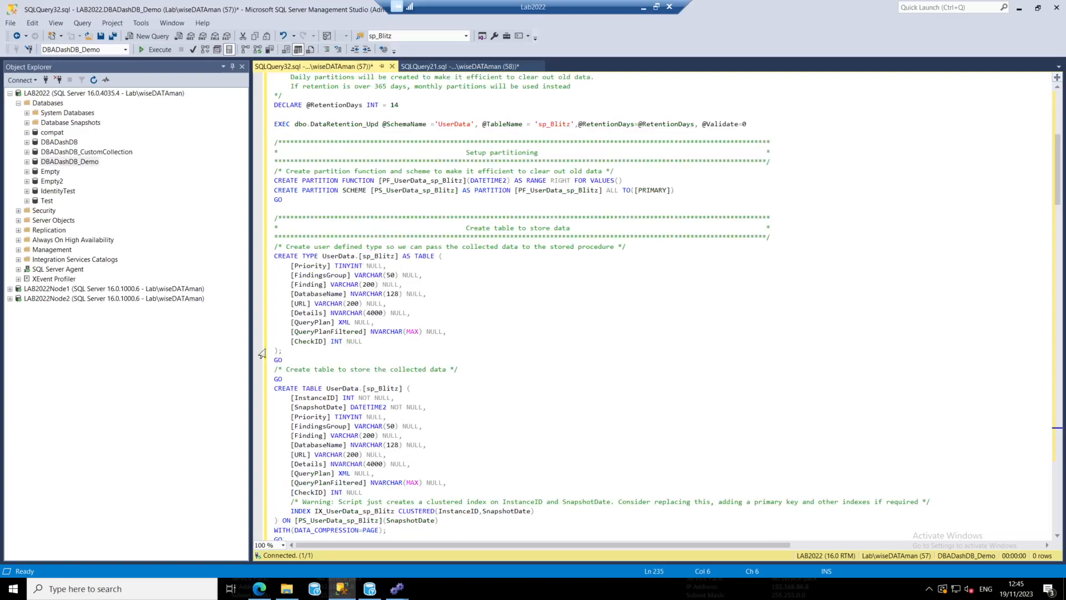
left_click_drag(282, 350, 268, 257)
scroll(653, 307, "down", 14)
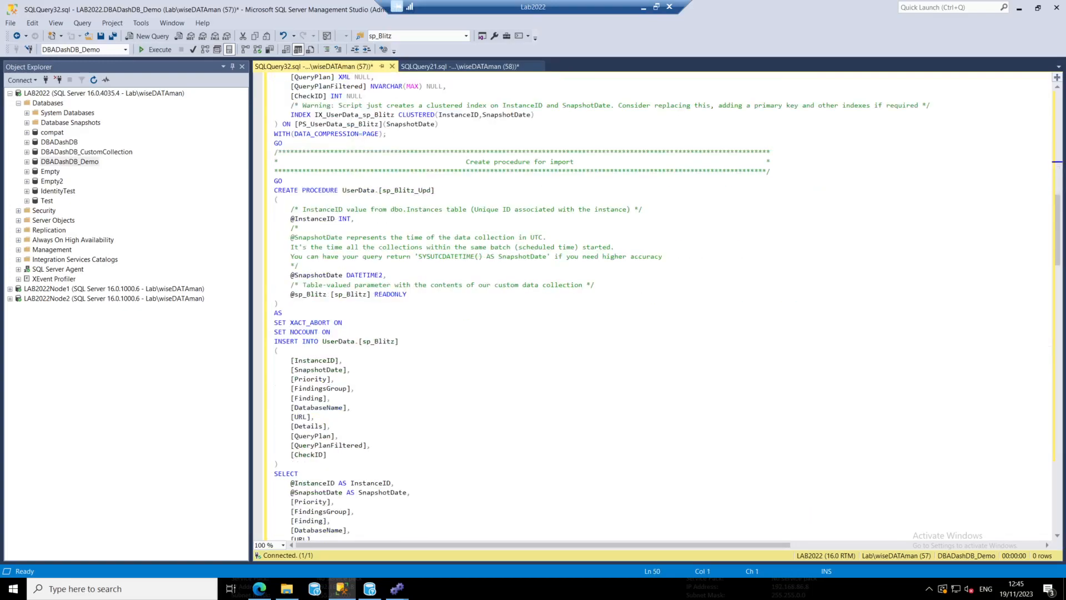
Check the sp_Blitz_Upd procedure header, then execute the whole setup script against DBADashDB_Demo with nothing highlighted
left_click_drag(283, 312, 274, 190)
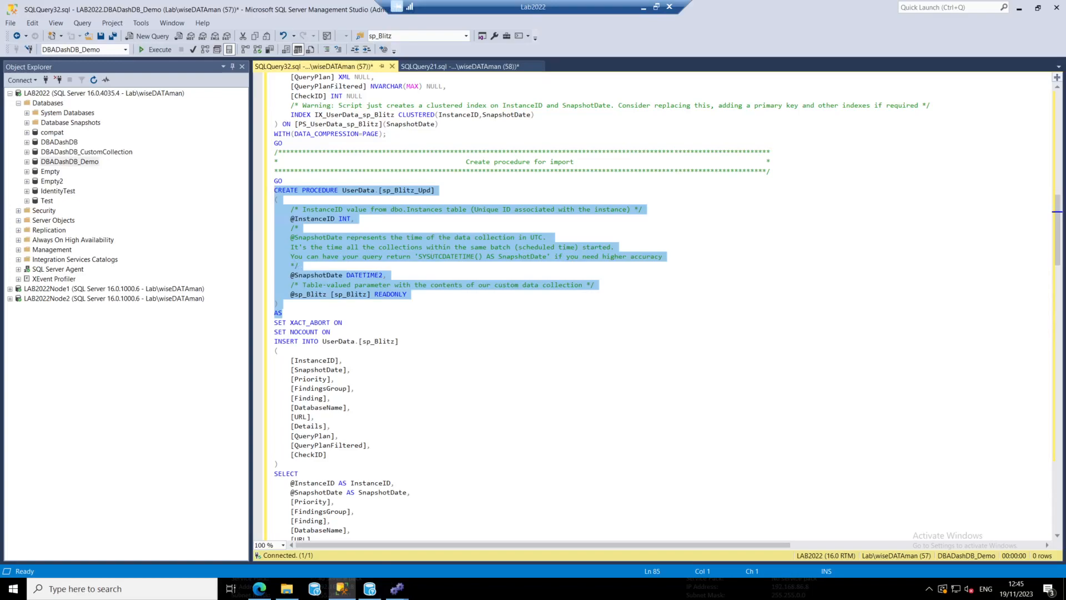
left_click(371, 115)
left_click(157, 50)
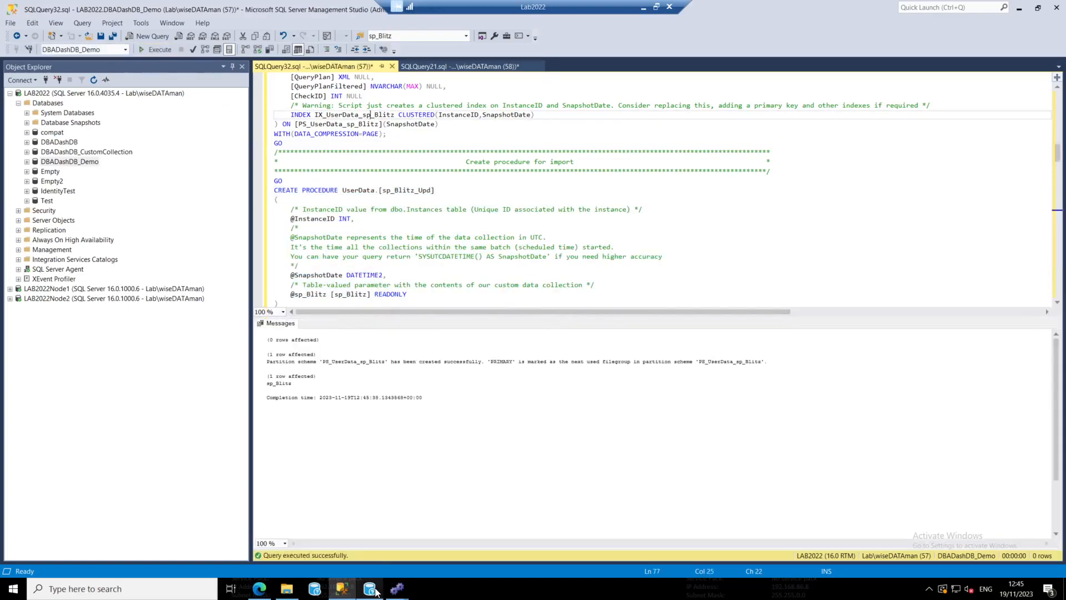
Switch to DBA Dash Service Config, apply the sp_Blitz custom collection and save the configuration
mouse_move(383, 593)
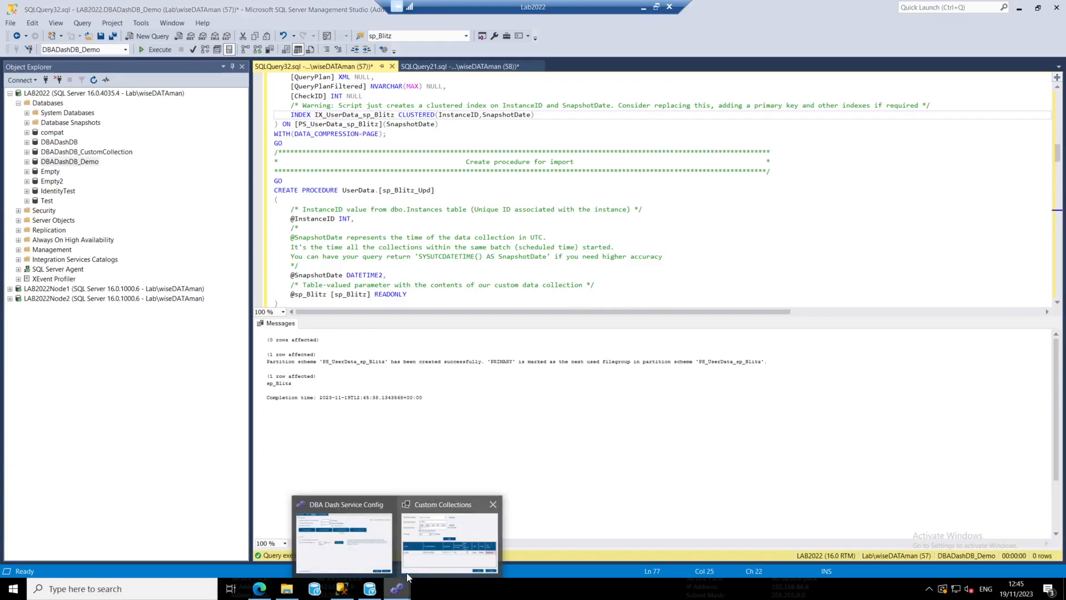
left_click(441, 541)
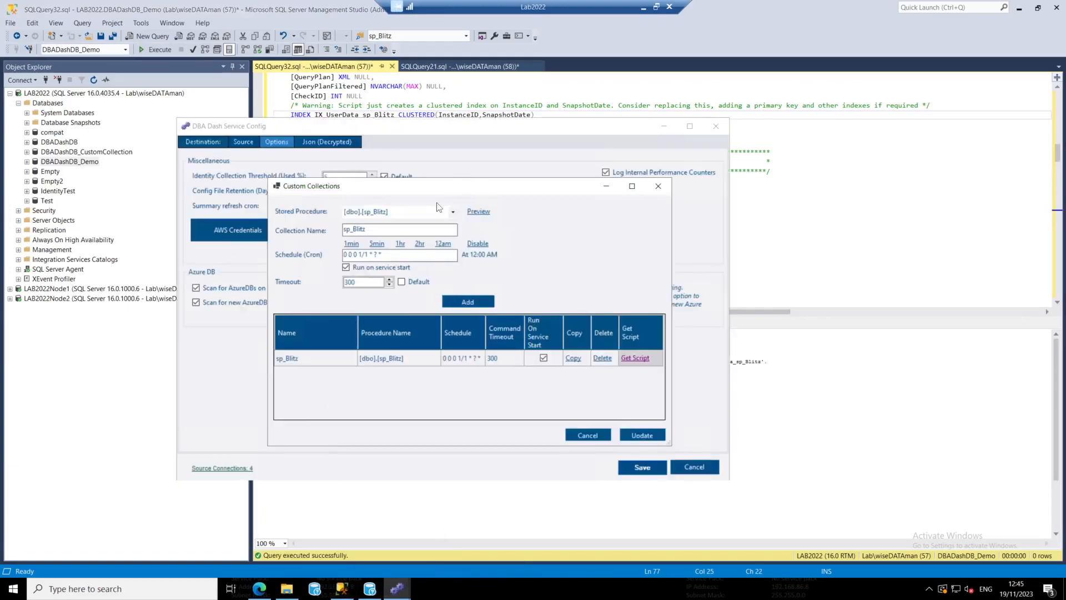
left_click(653, 437)
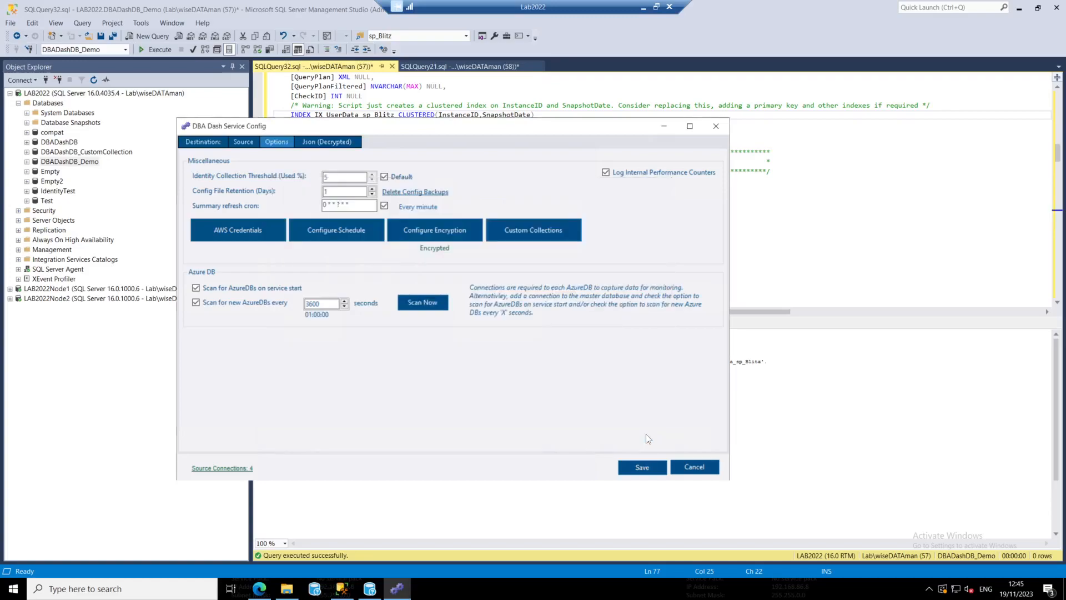
left_click(640, 468)
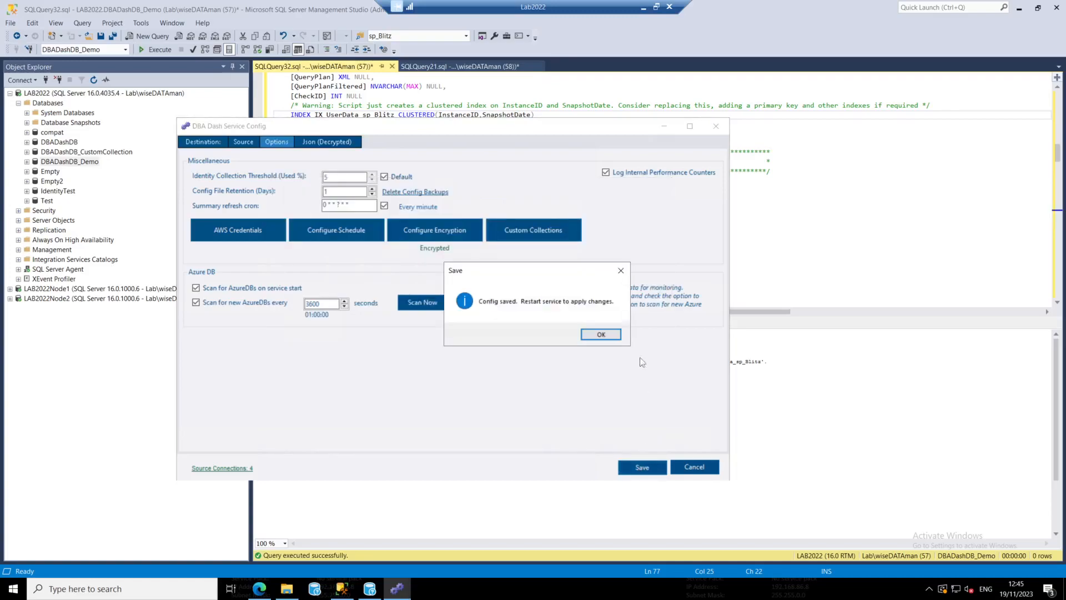
left_click(605, 336)
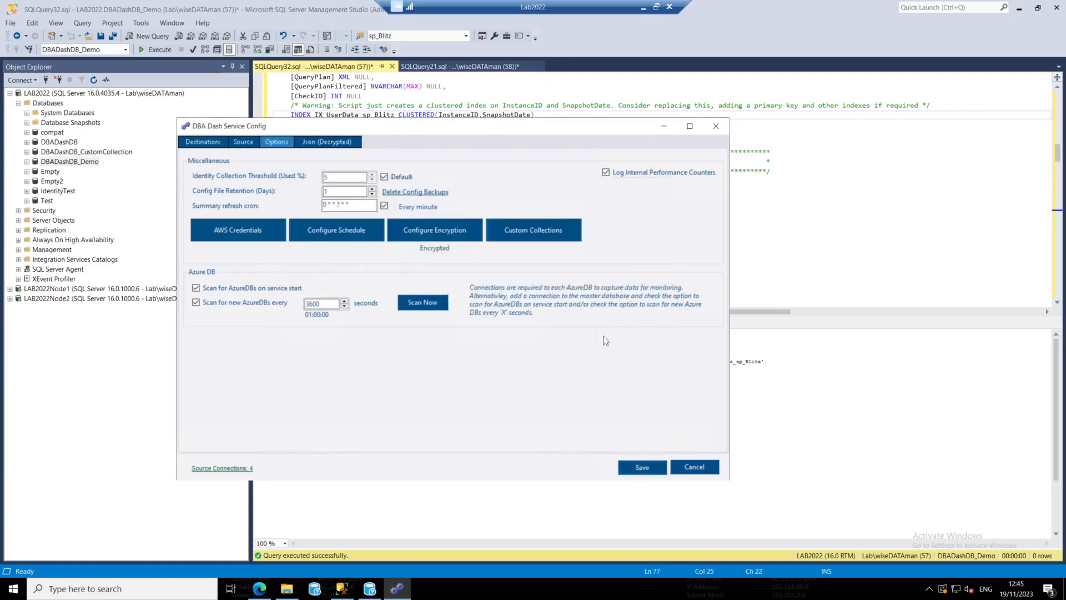
Restart the DBA Dash service from the destination settings and refresh its status
left_click(211, 142)
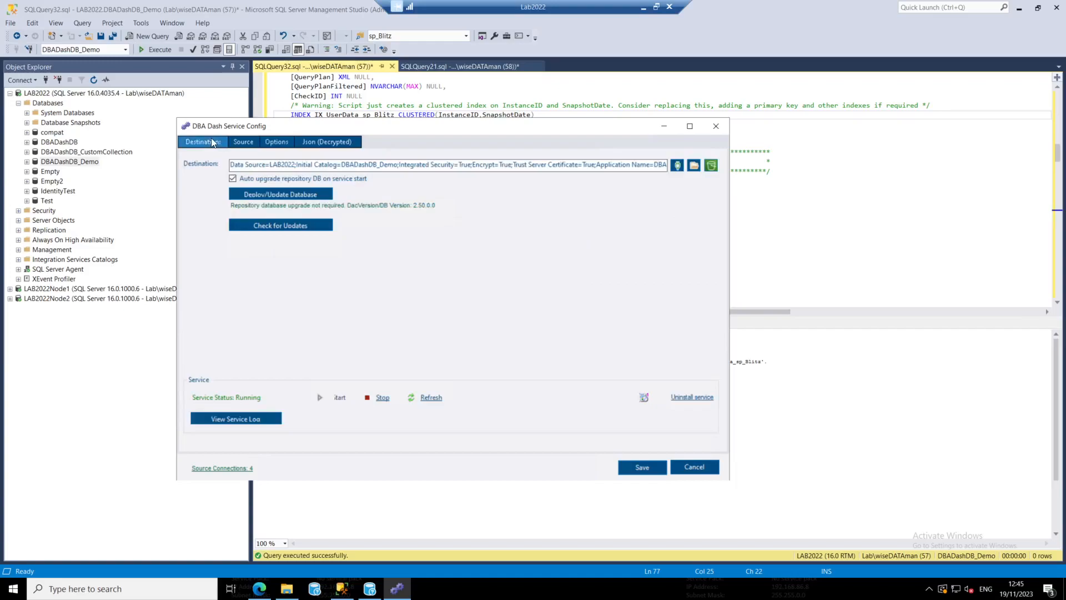
left_click(383, 398)
left_click(349, 400)
left_click(431, 397)
Switch to the DBA Dash application, clear all tag filters to reload the tree, and open the root-level sp_Blitz Example report
left_click(369, 589)
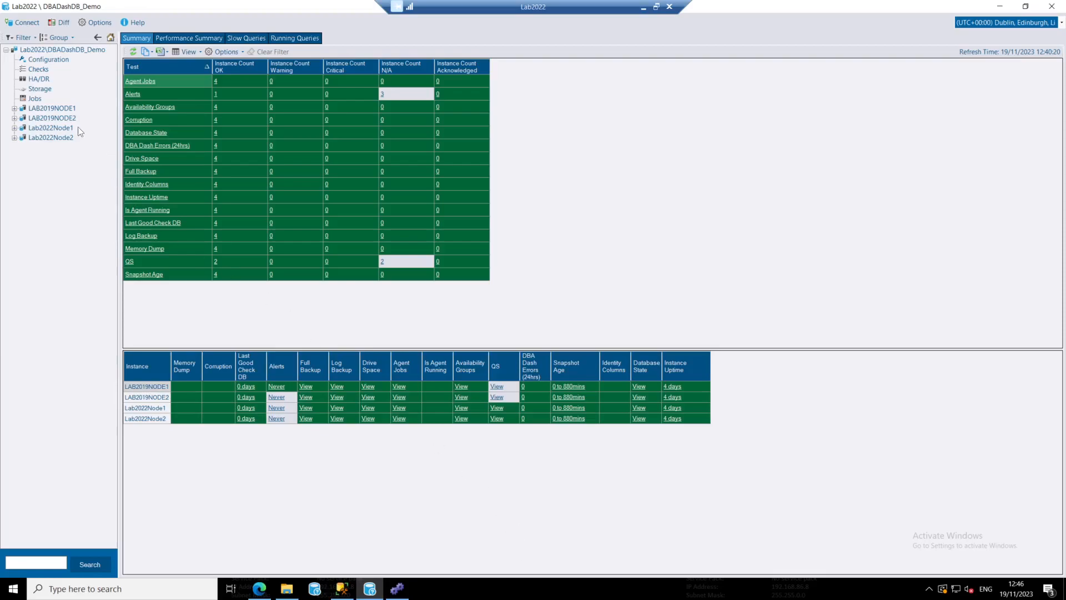
left_click(21, 37)
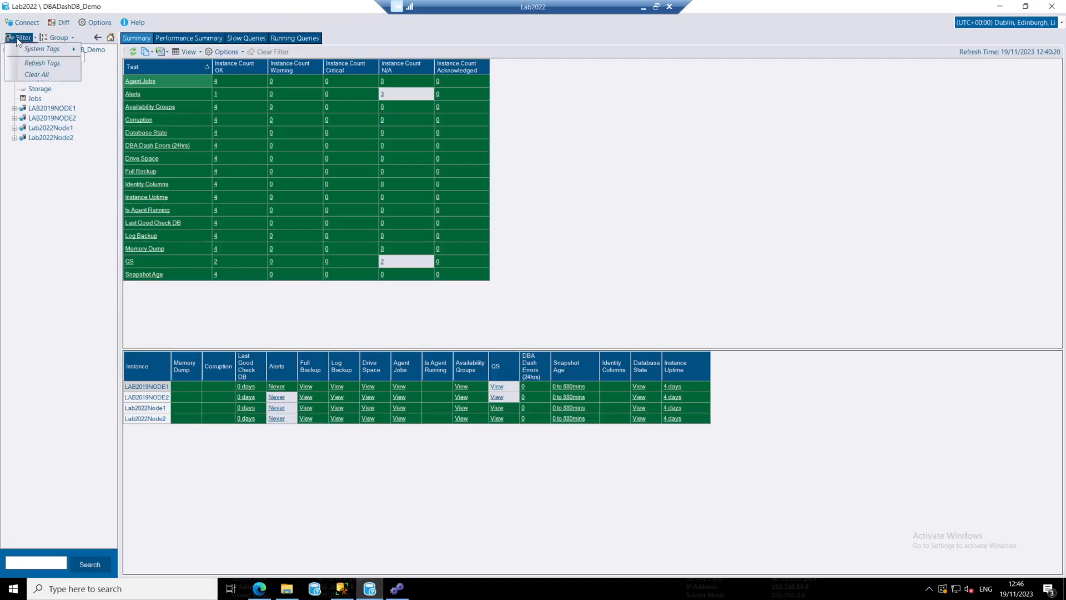
left_click(41, 78)
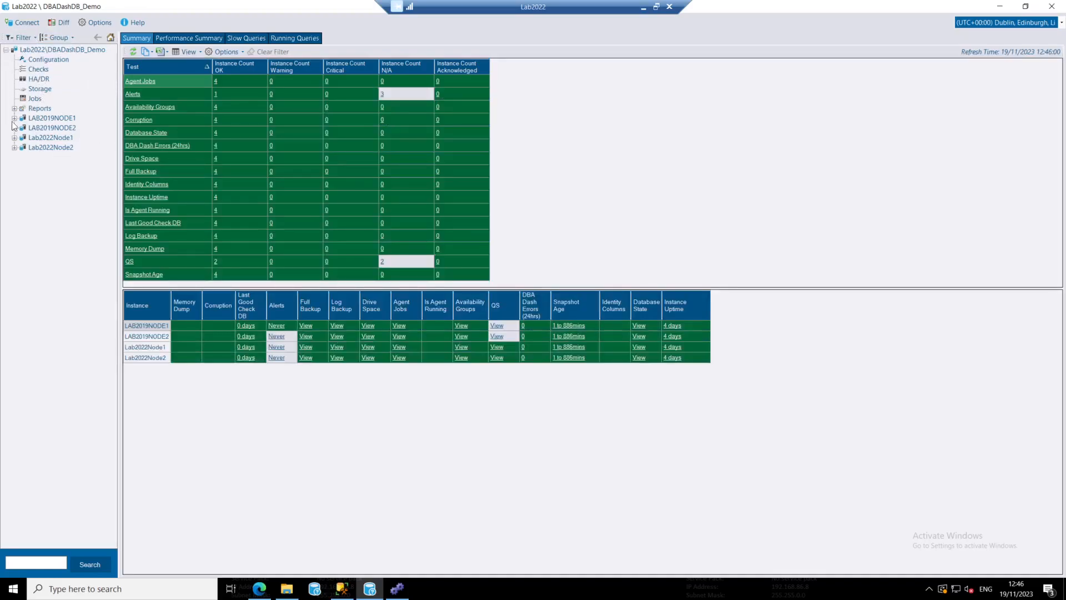
left_click(15, 109)
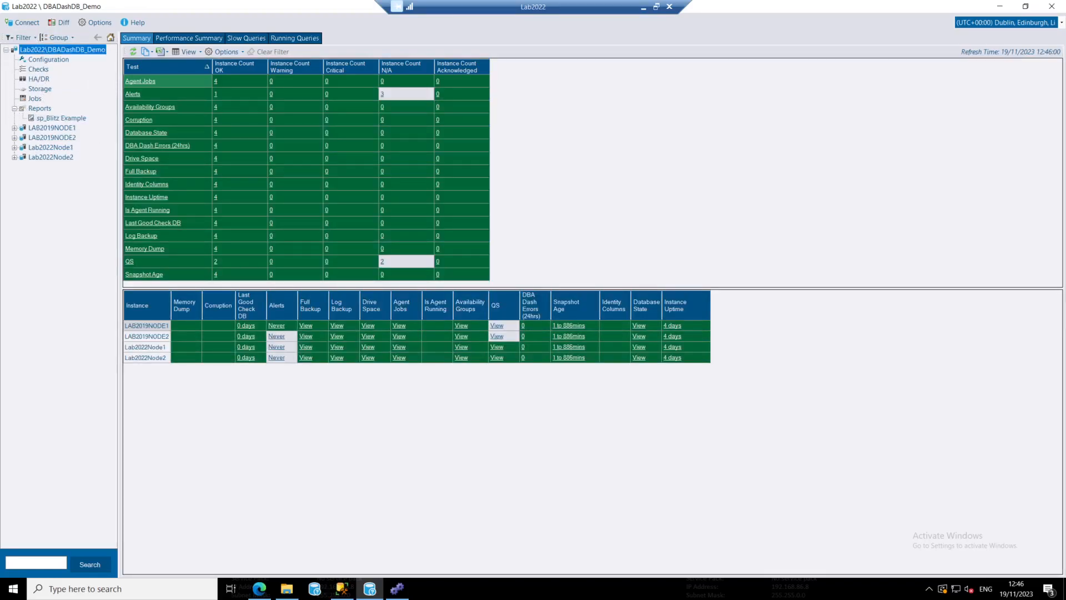
left_click(50, 119)
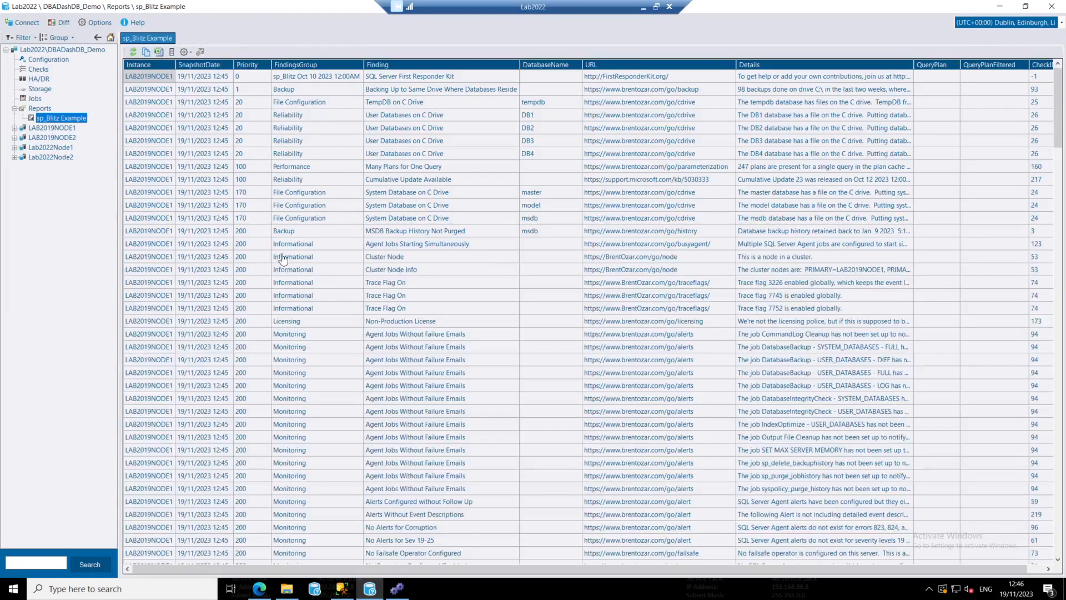
View the sp_Blitz Example and sp_Blitz Snapshots reports for the Lab2022Node1 instance
left_click(15, 148)
left_click(23, 216)
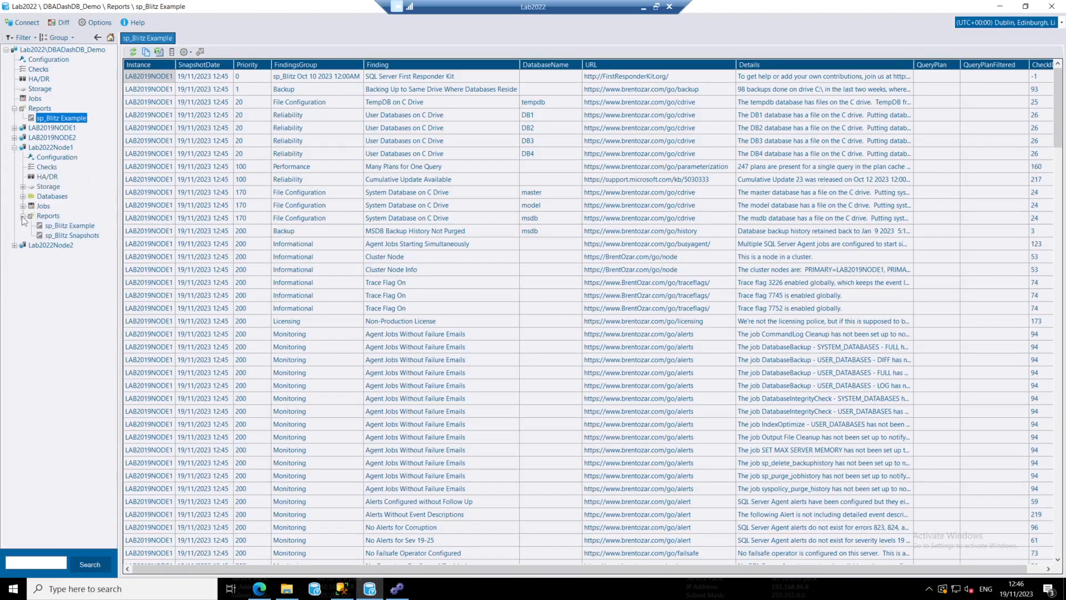
left_click(60, 225)
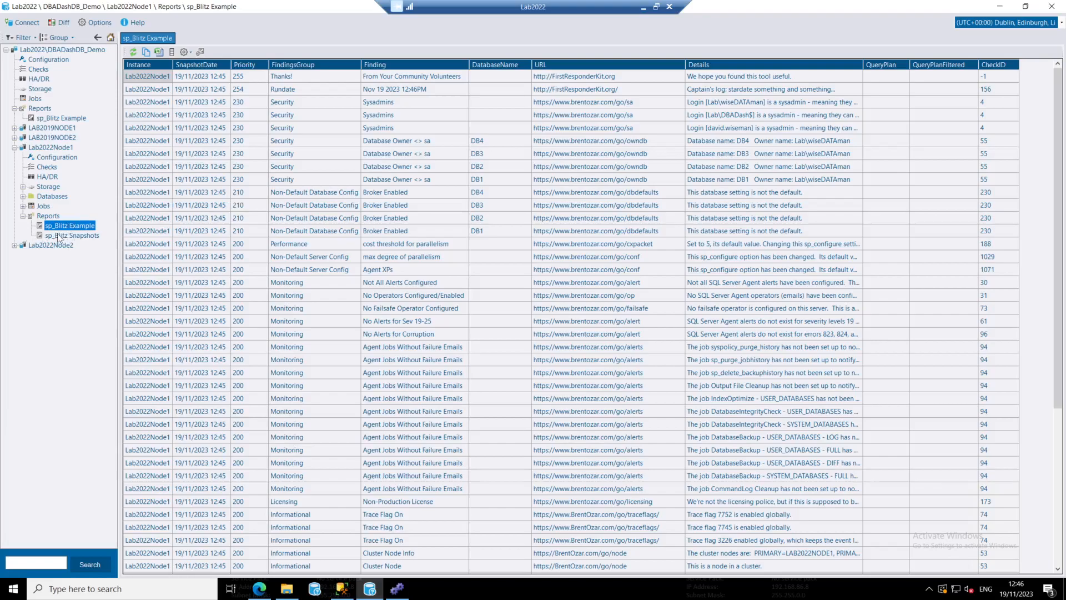
left_click(83, 235)
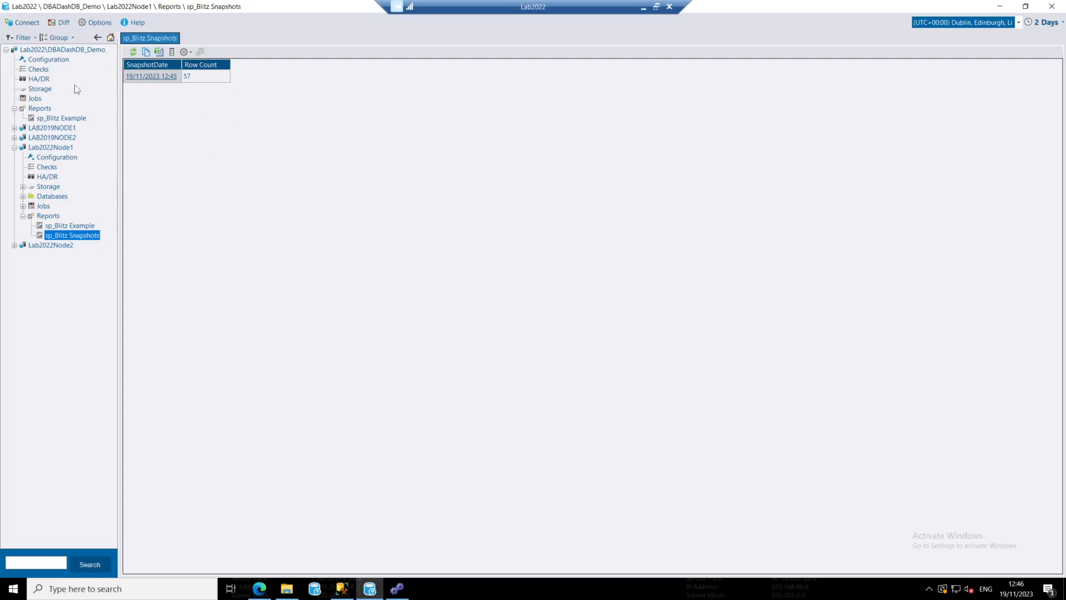
Return to DBA Dash Service Config and restart the service to trigger another sp_Blitz collection
left_click(398, 588)
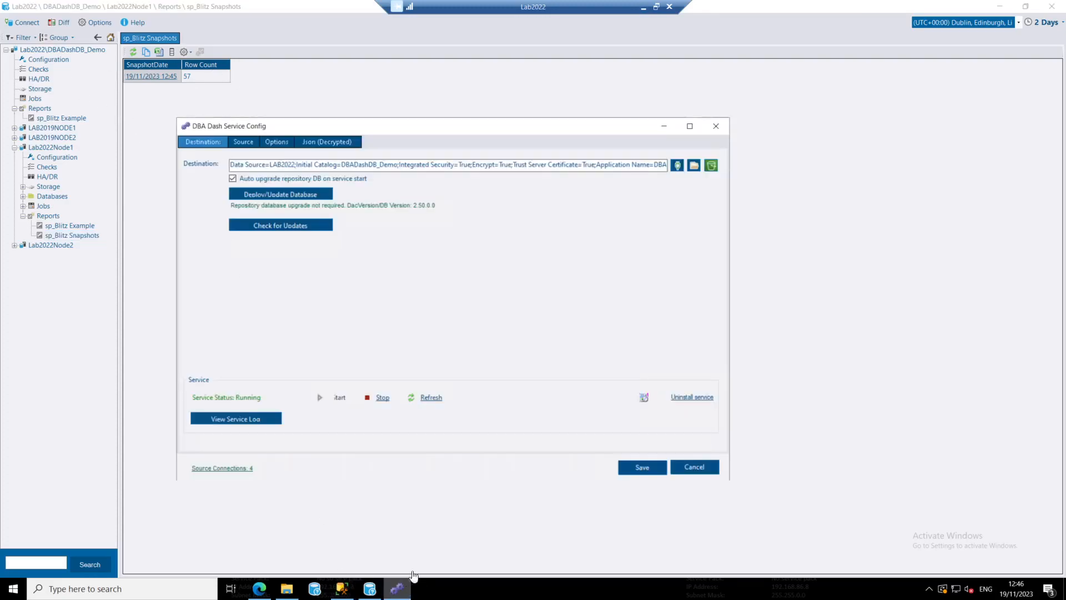
left_click(383, 398)
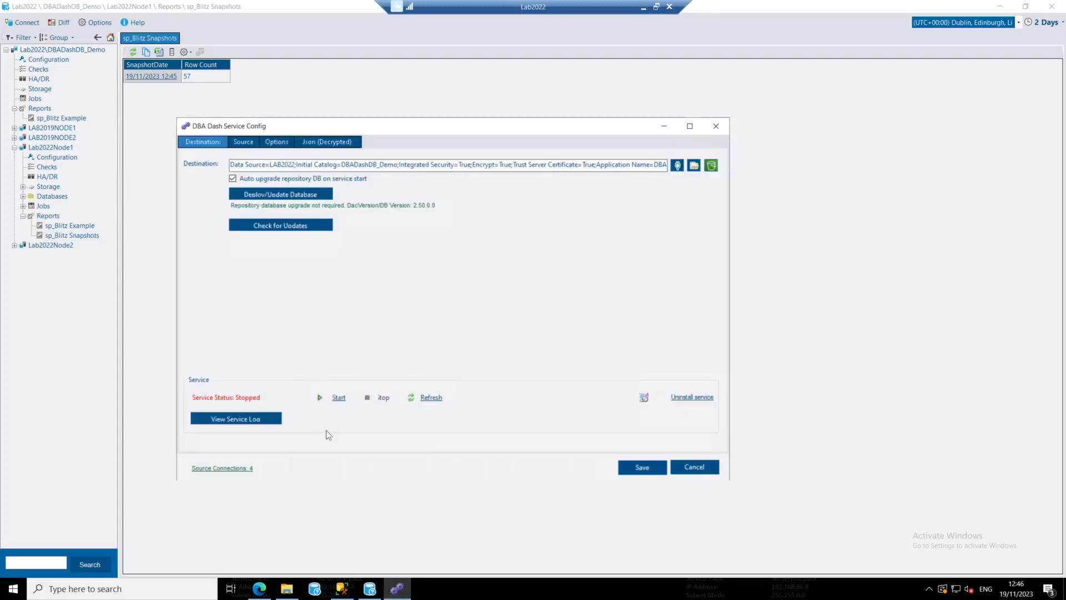
left_click(338, 397)
Refresh Lab2022Node1's sp_Blitz Snapshots report in DBA Dash, then view the 19/11/2023 12:45 snapshot's details and close them
left_click(127, 108)
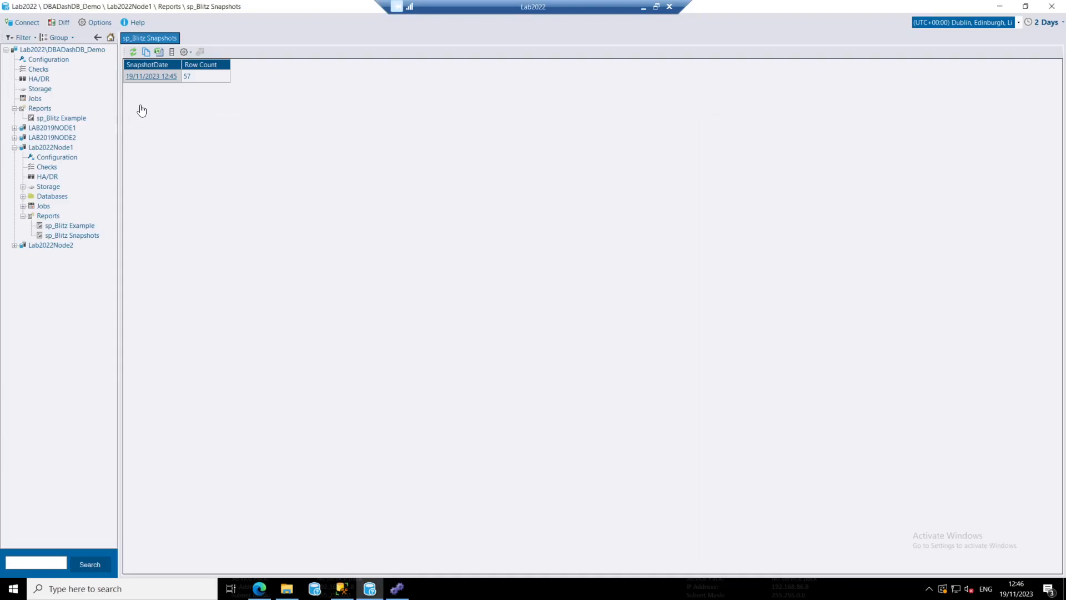
left_click(136, 54)
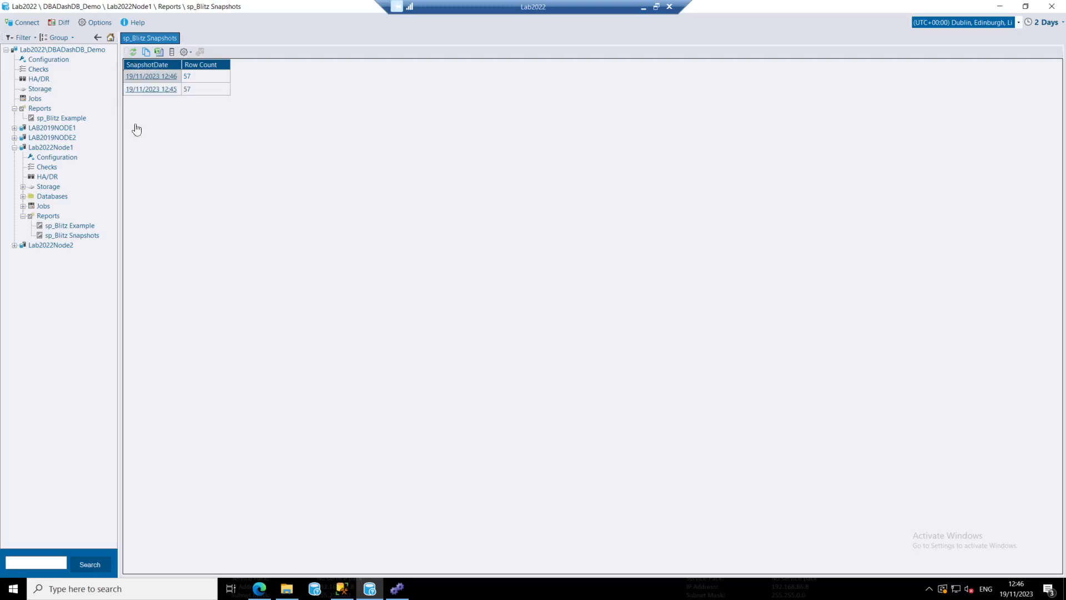
left_click(163, 90)
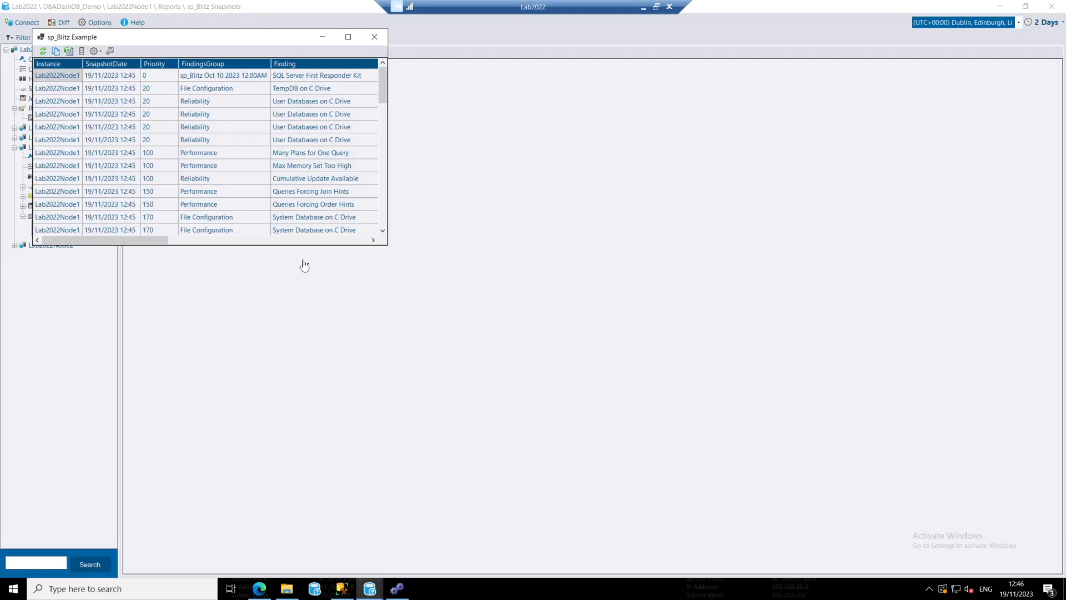
left_click(375, 37)
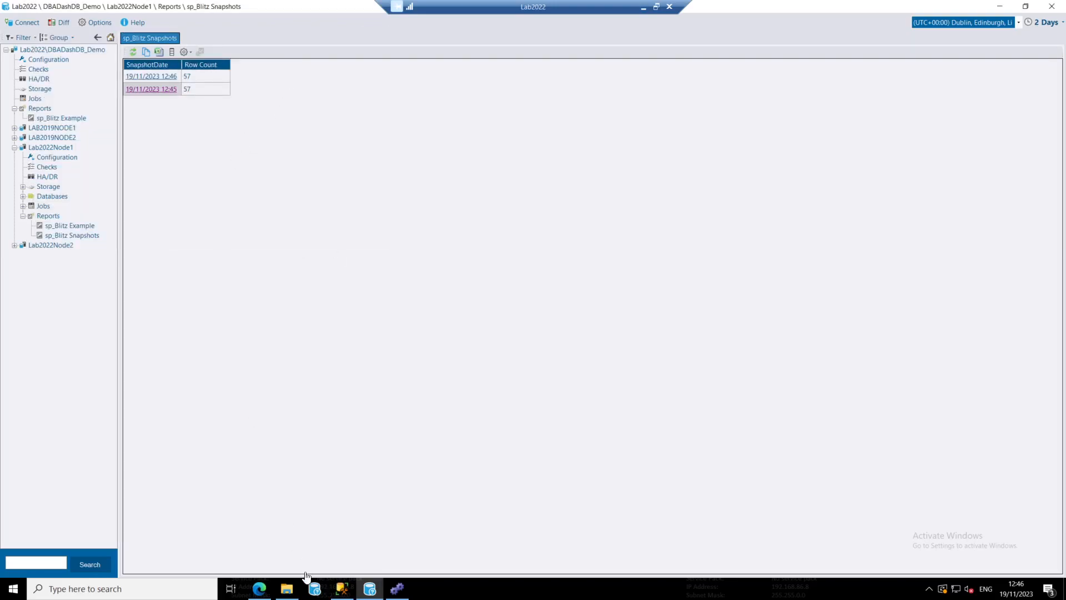
Copy the script removing the existing reports from the GitHub discussion in Edge and execute it in a new SSMS query on DBADashDB_Demo
left_click(265, 590)
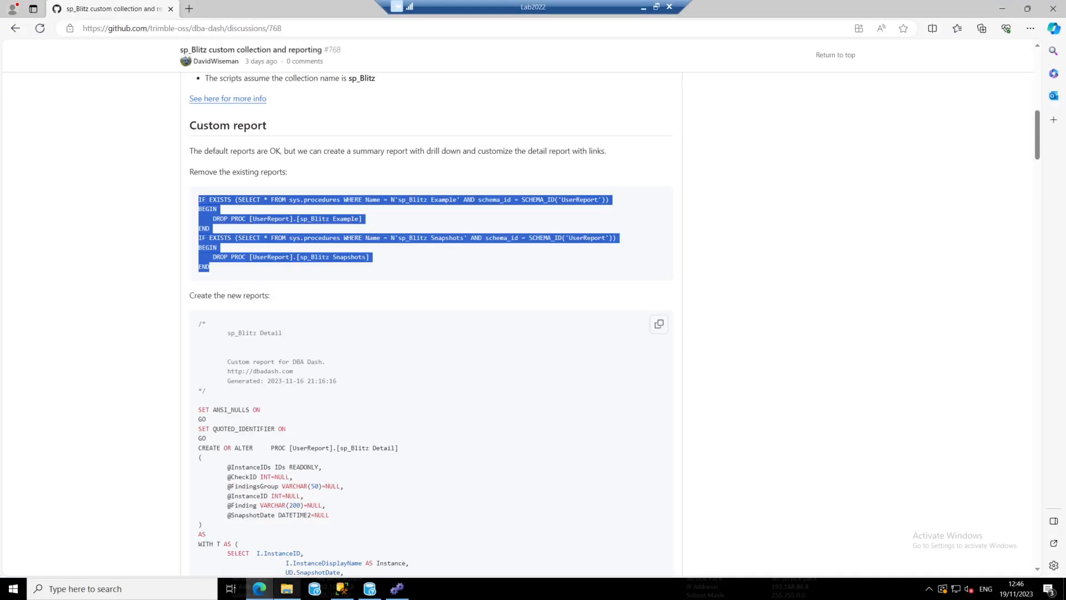
right_click(228, 216)
left_click(265, 222)
left_click(344, 588)
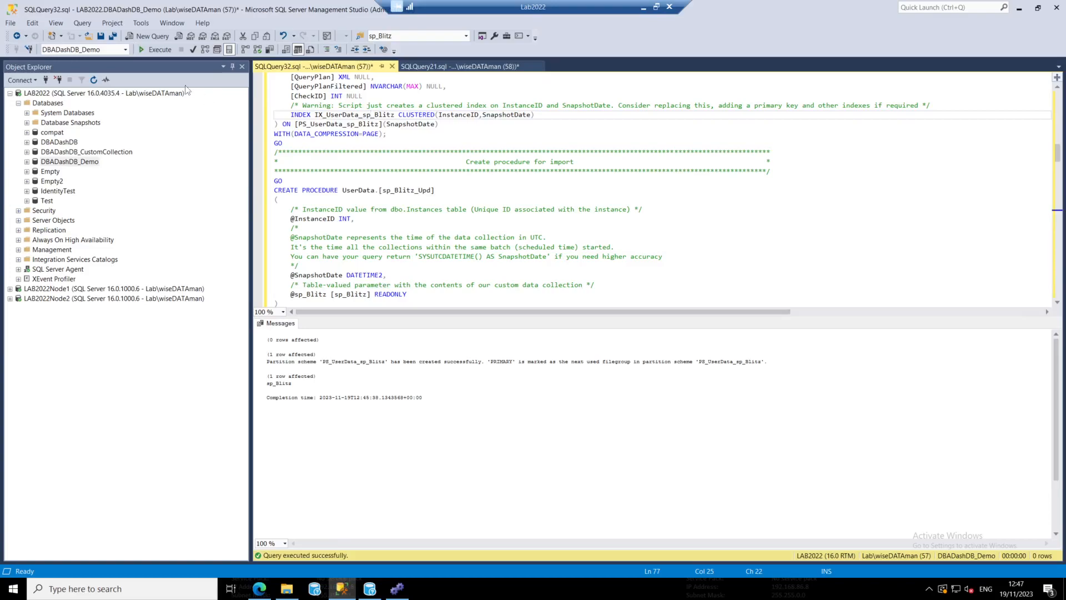
left_click(153, 36)
key("ctrl+v")
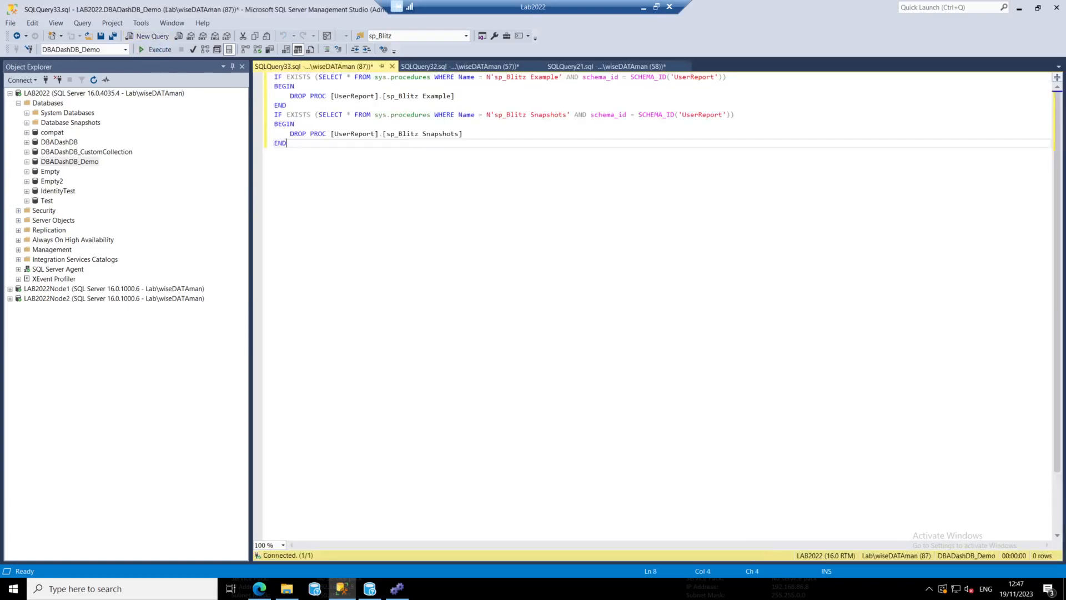
left_click(151, 49)
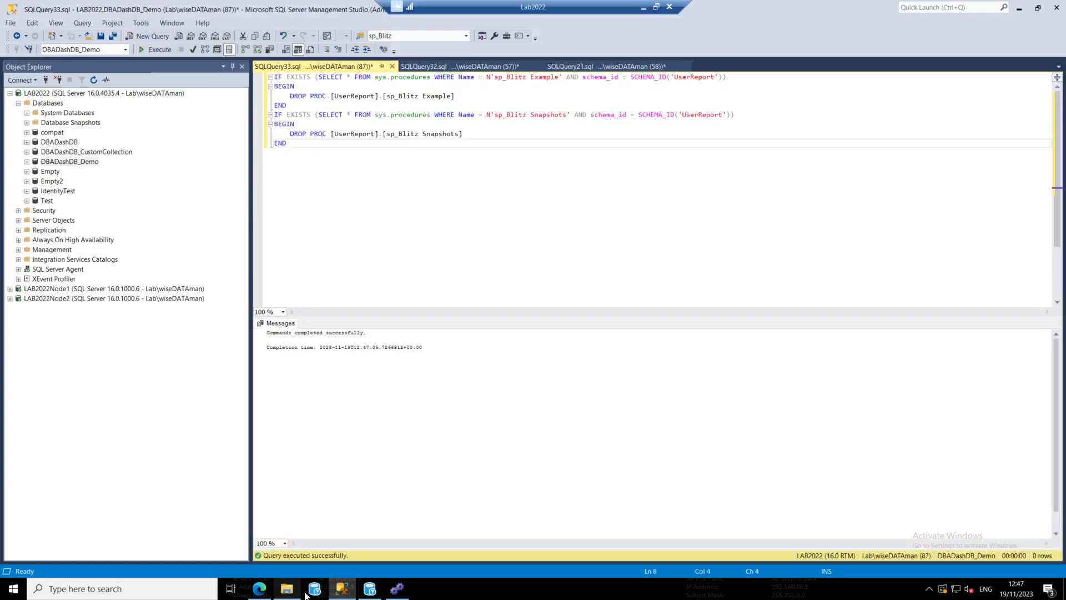
Copy the new reports script from the GitHub discussion in Edge and replace the SSMS query's contents with it, returning to its start
left_click(261, 589)
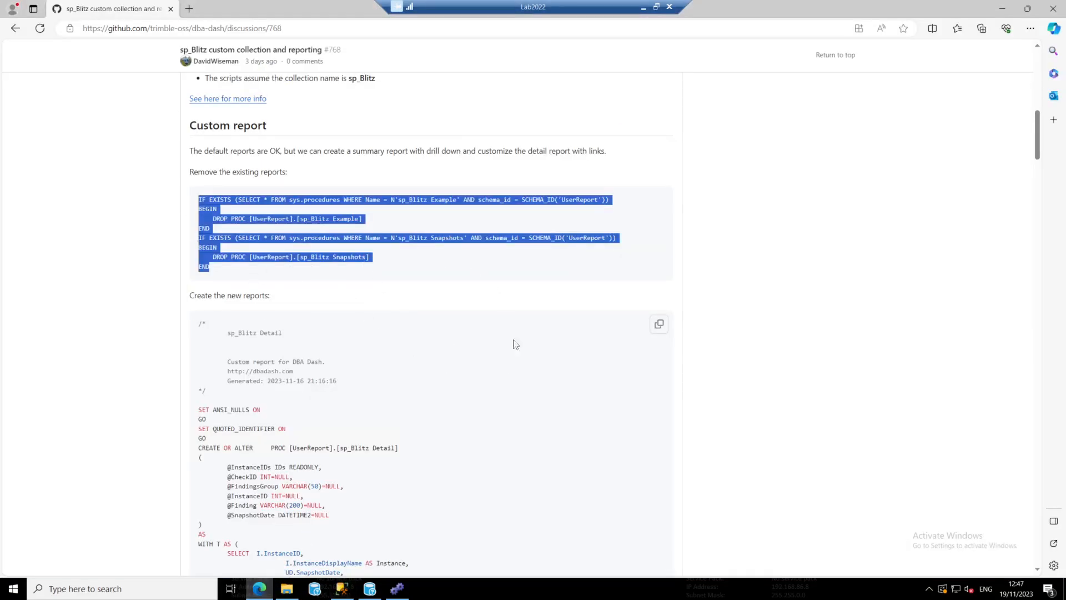
left_click(657, 328)
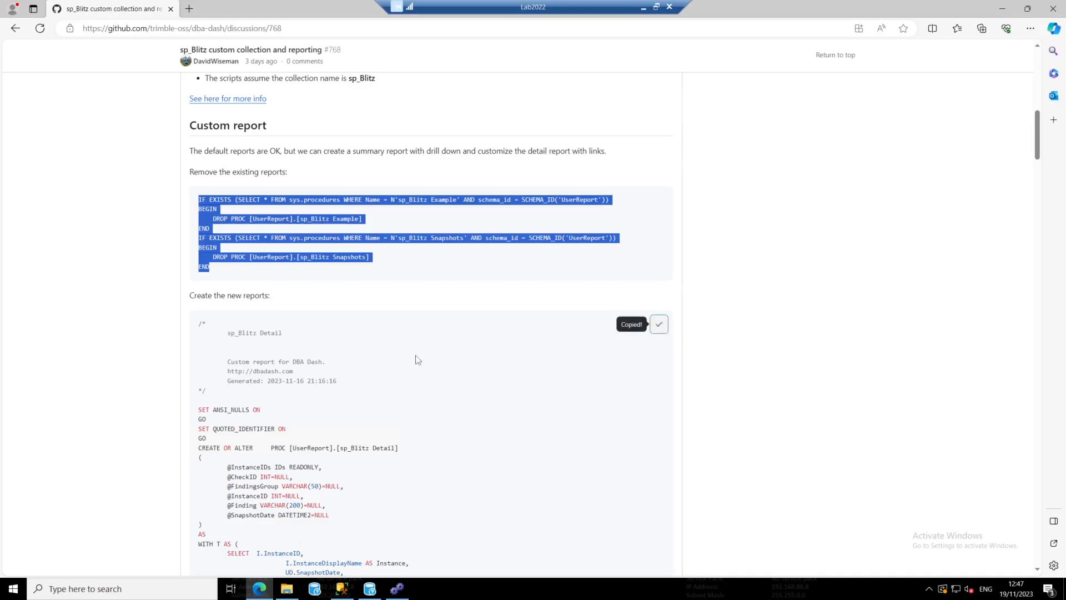
left_click(342, 588)
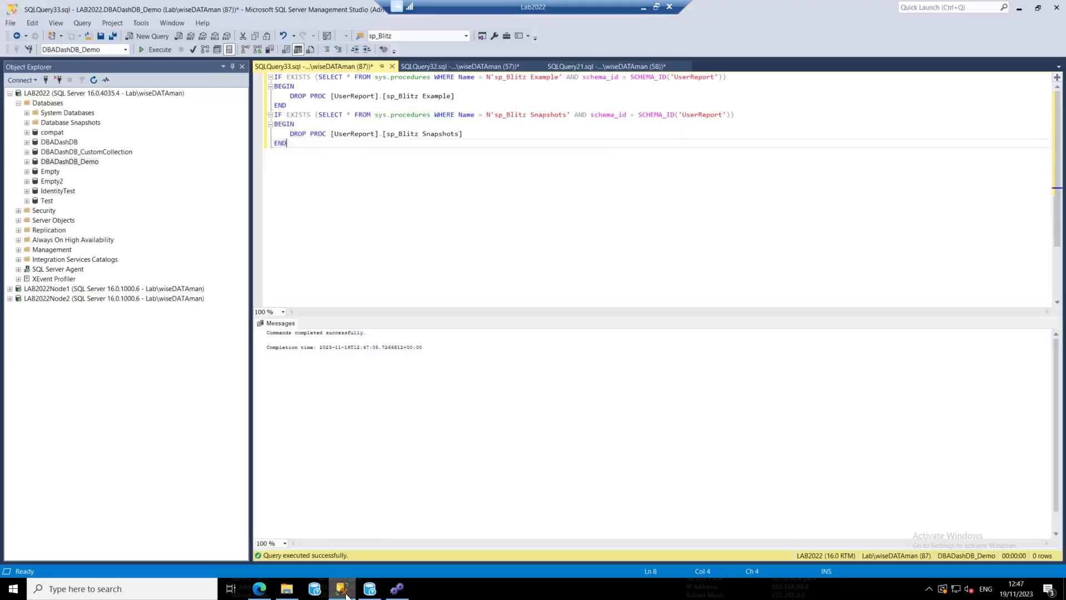
key("ctrl+a")
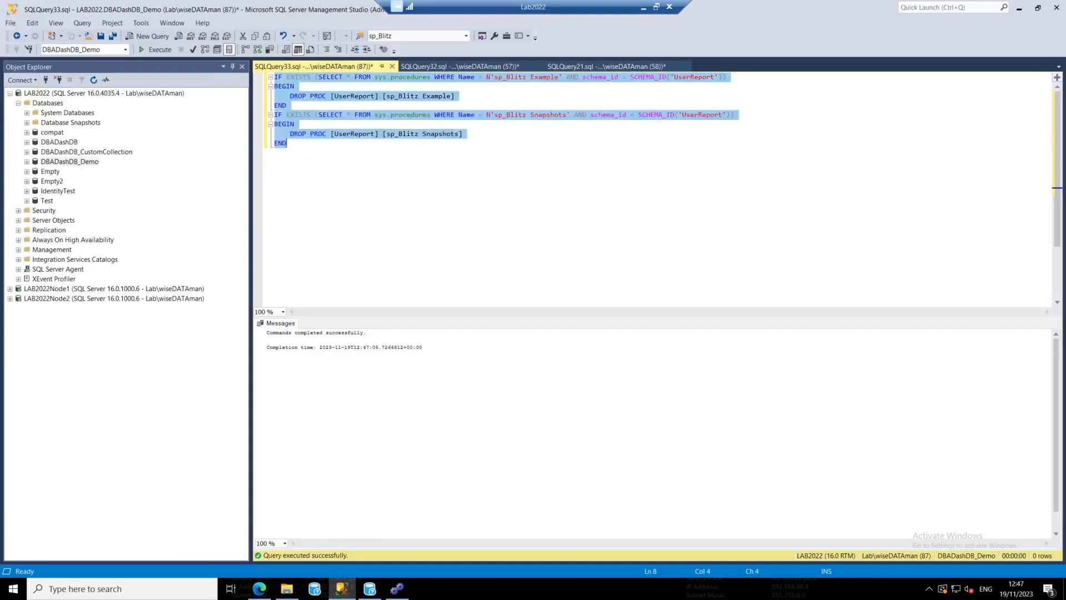
key("ctrl+v")
key("ctrl+Home")
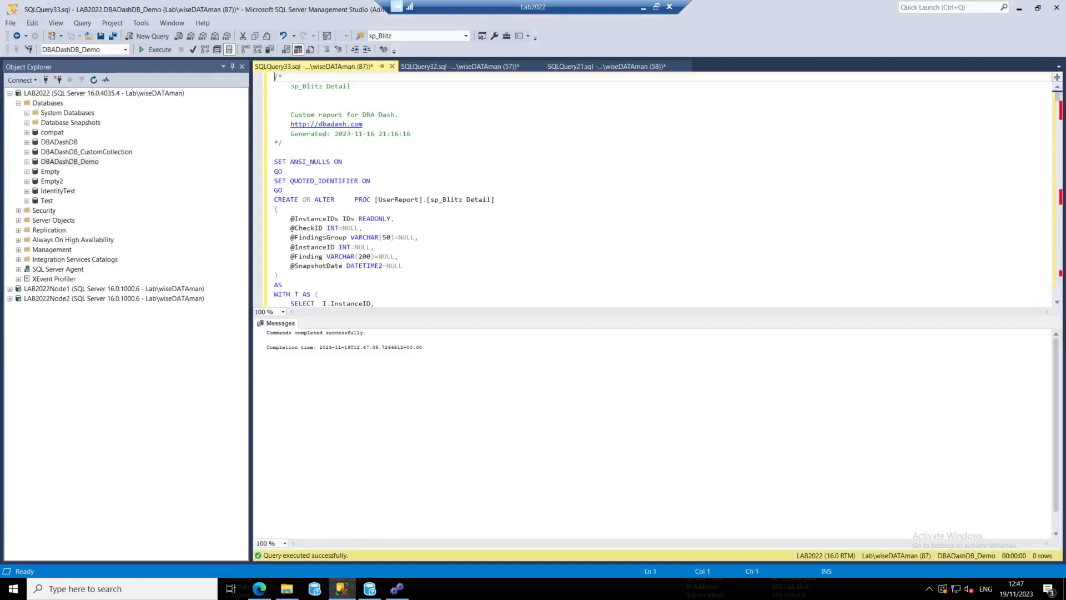
left_click(283, 171)
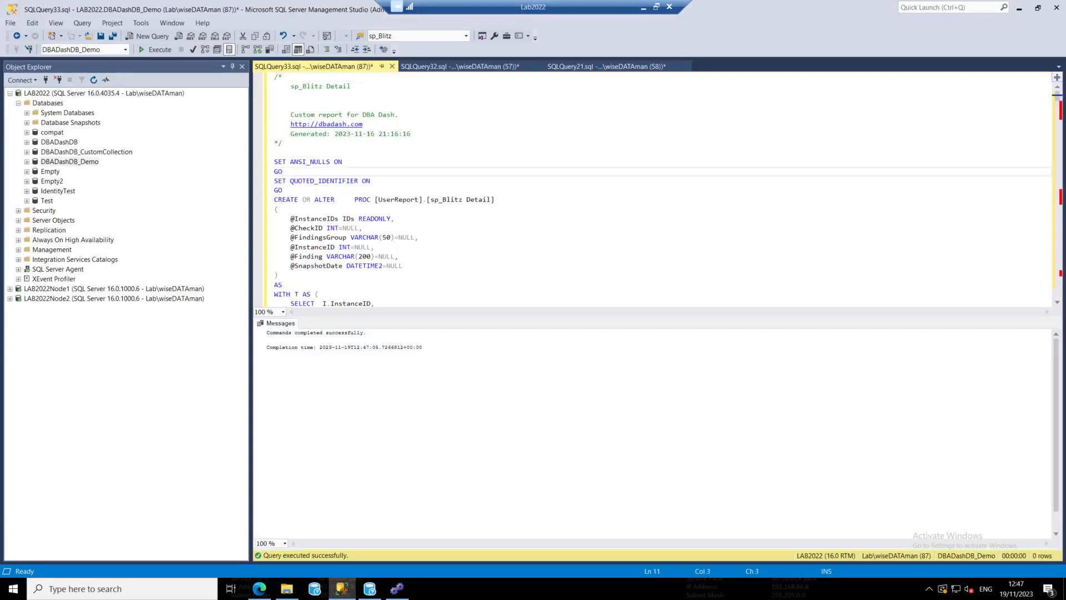
left_click_drag(418, 200, 374, 199)
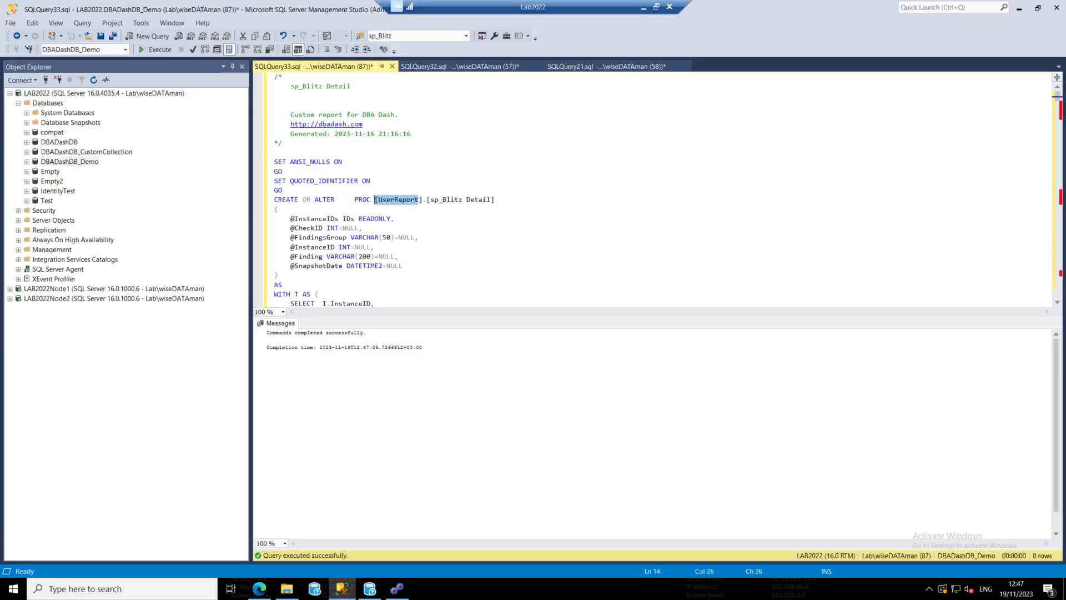
left_click(367, 257)
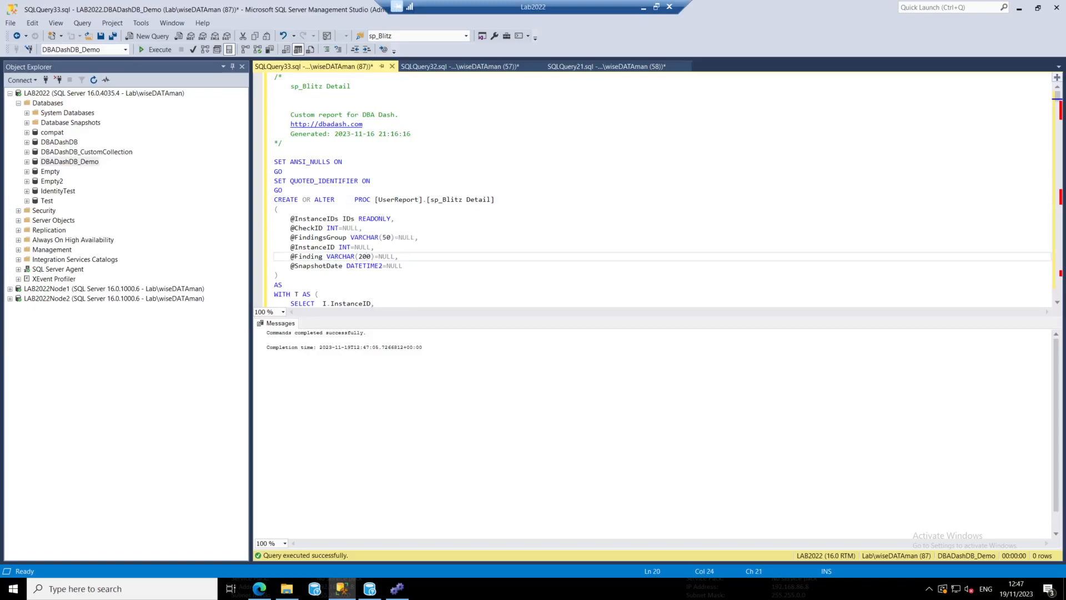
left_click_drag(394, 218, 275, 218)
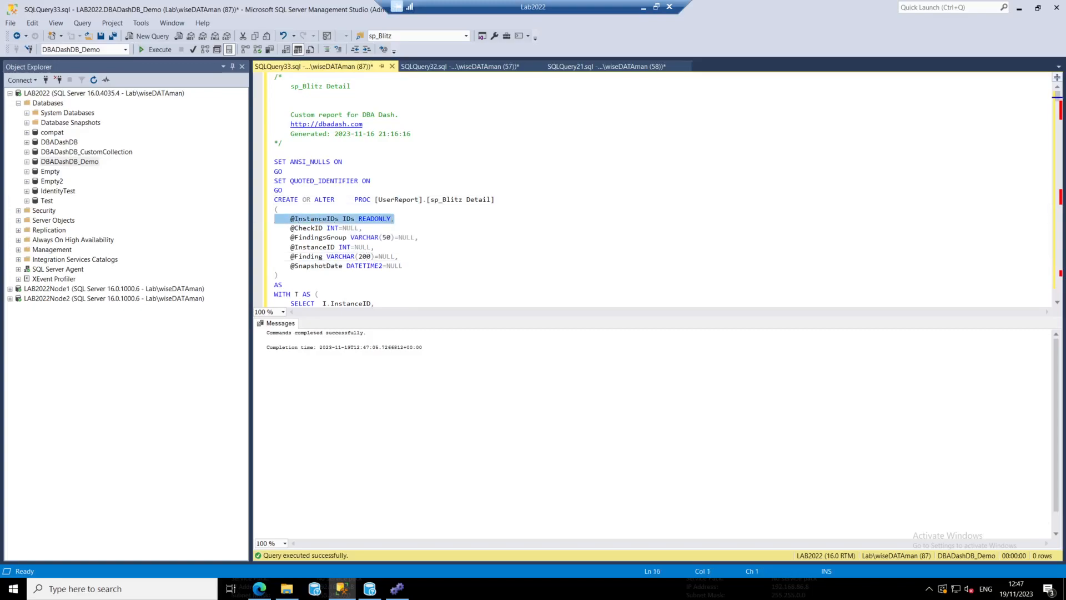
left_click(369, 588)
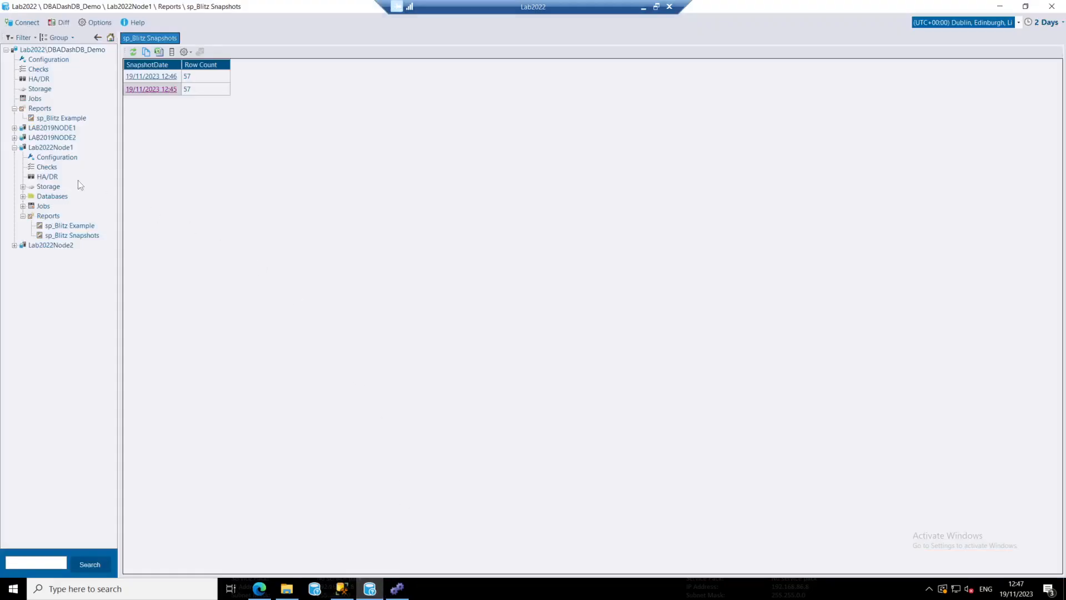
left_click(1007, 5)
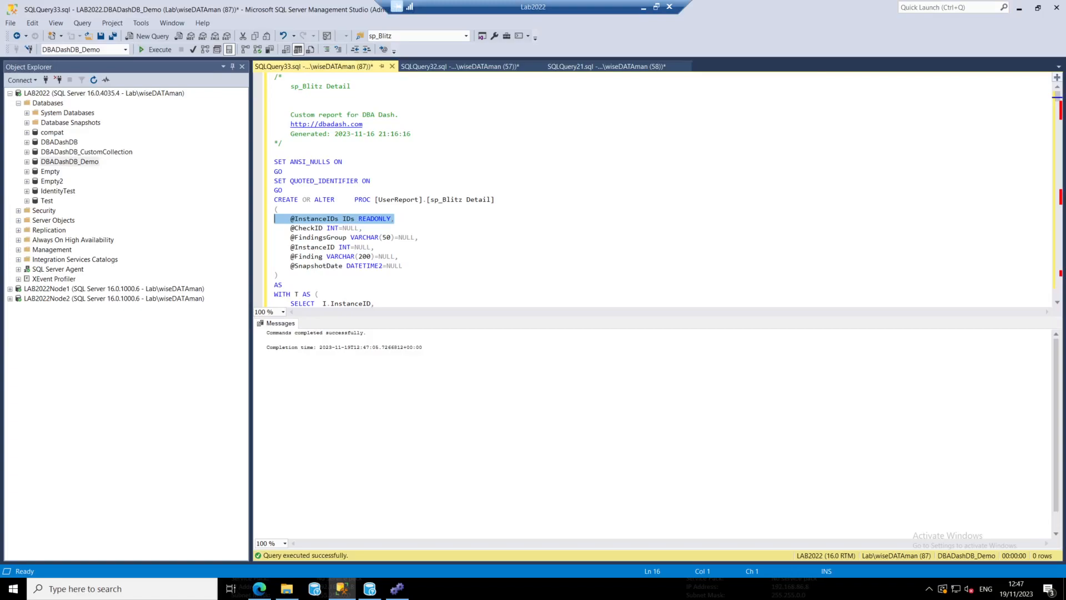
left_click_drag(398, 256, 274, 237)
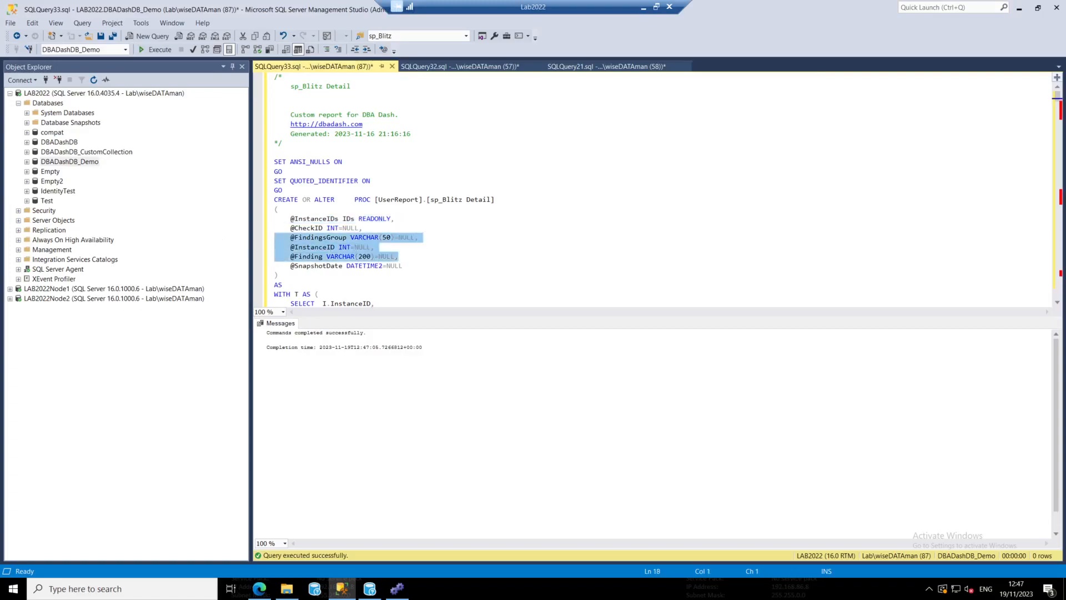
left_click(371, 181)
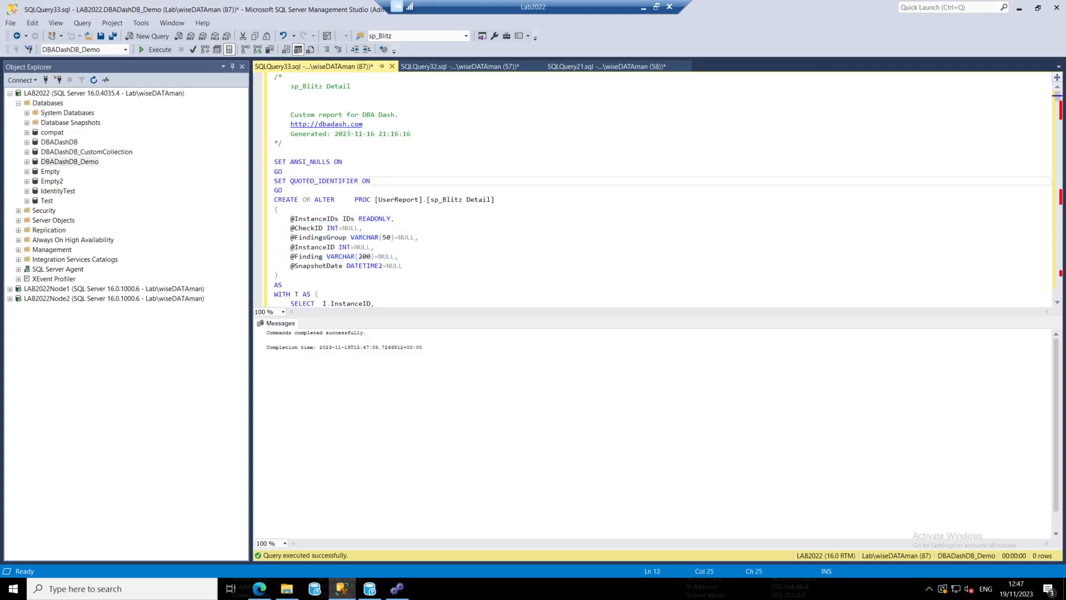
scroll(660, 189, "down", 5)
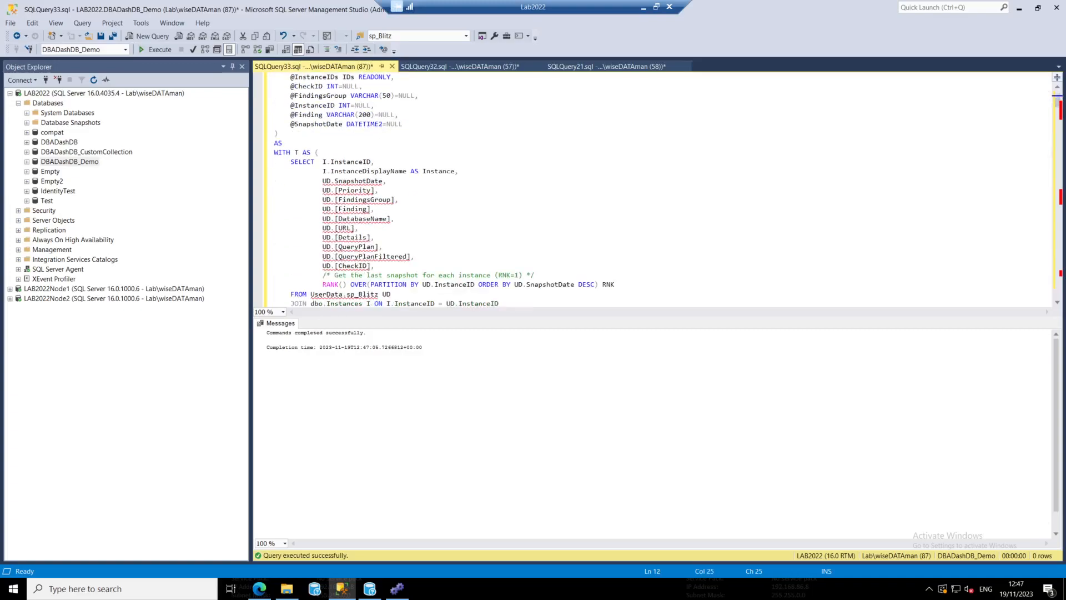
scroll(500, 188, "up", 5)
scroll(500, 188, "down", 16)
scroll(388, 233, "down", 4)
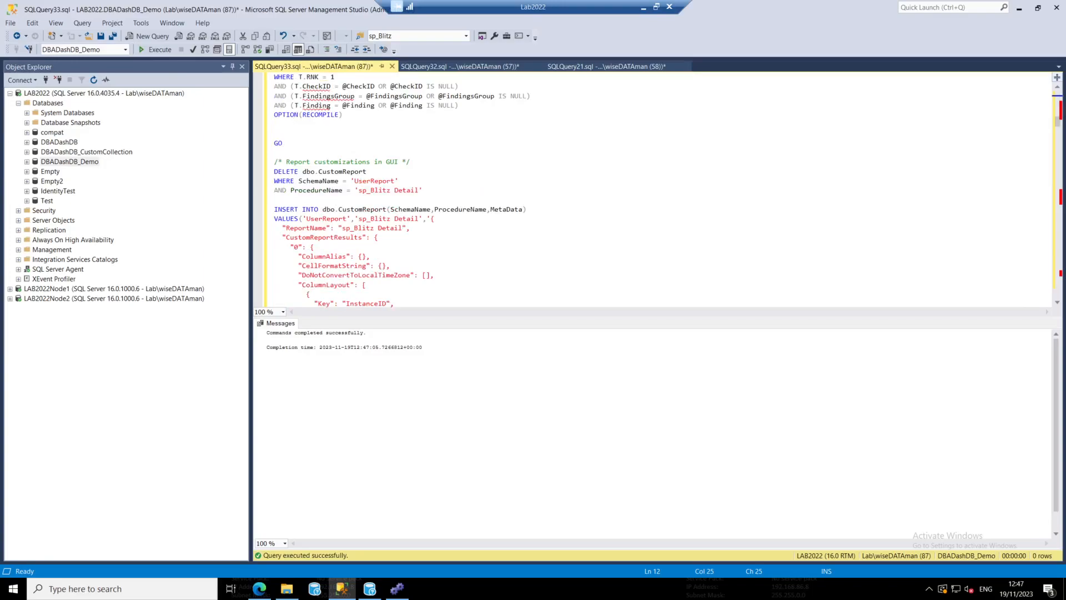
Execute the new reports script on DBADashDB_Demo, then switch to DBA Dash and reload its instance tree
left_click(351, 218)
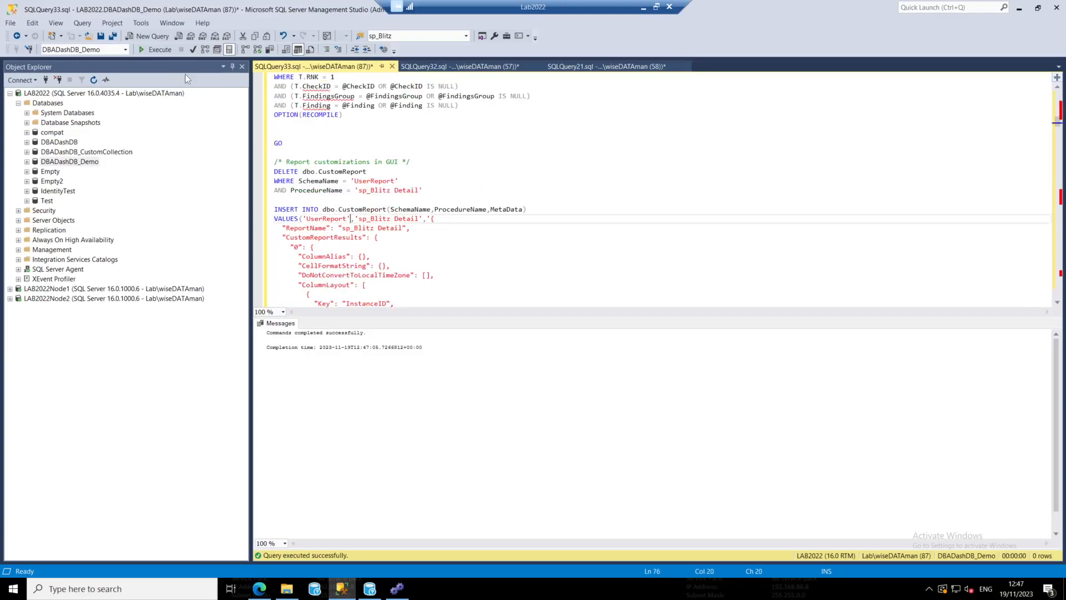
left_click(154, 49)
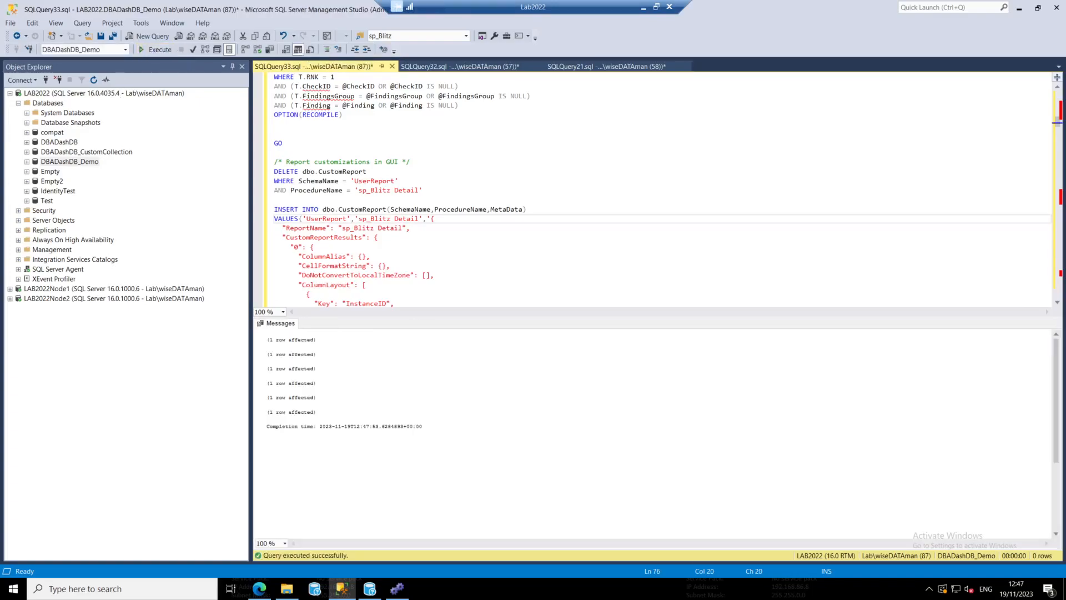
left_click(370, 587)
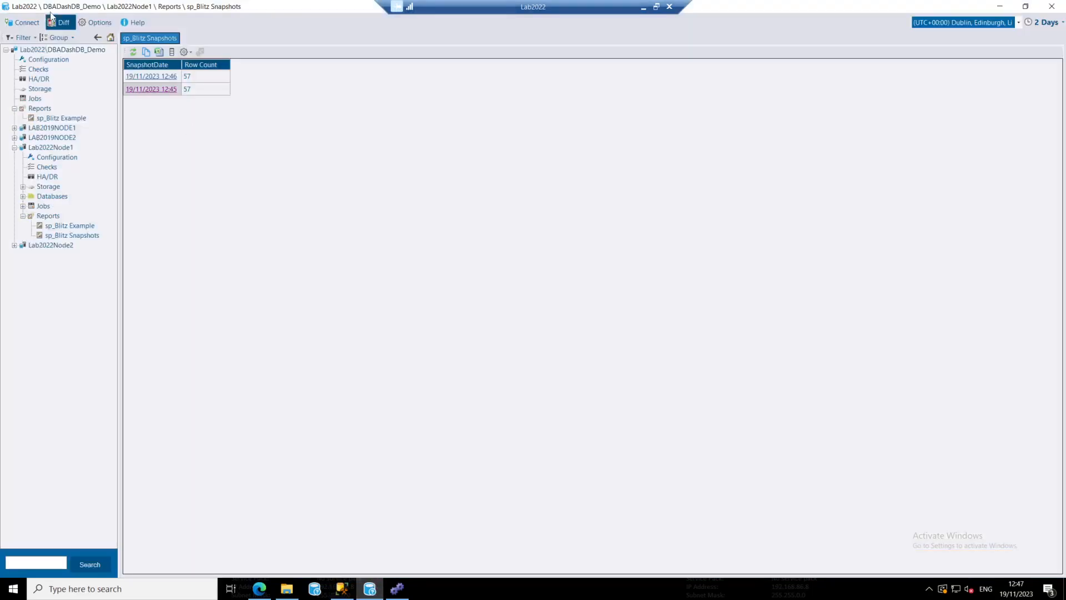
left_click(30, 39)
left_click(50, 75)
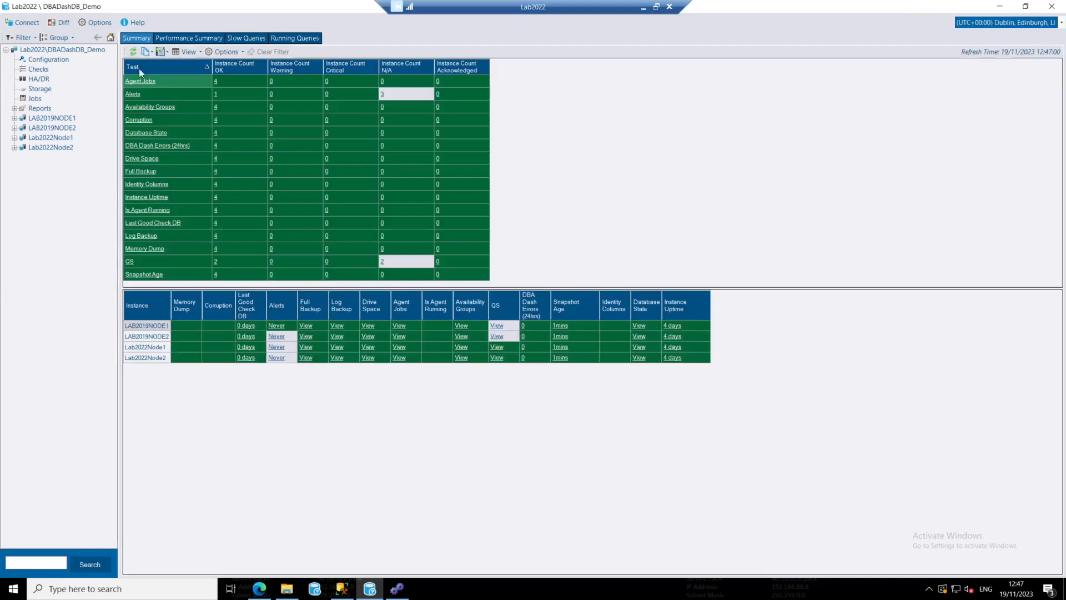
Open the root-level sp_Blitz report, view the web page linked to the Backups Not Performed Recently finding, and return to DBA Dash
left_click(15, 110)
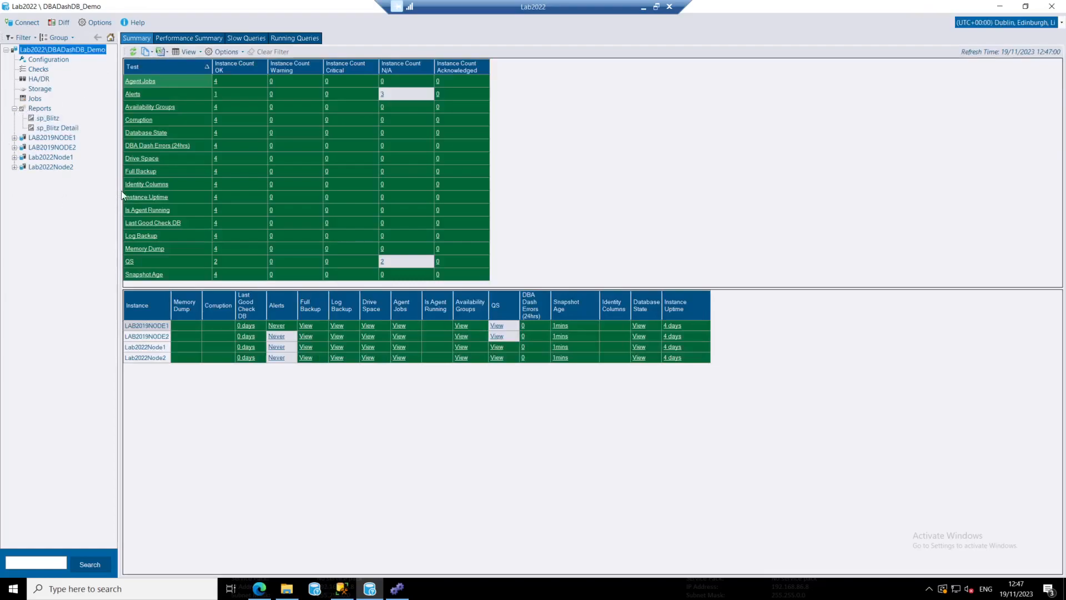
left_click(45, 120)
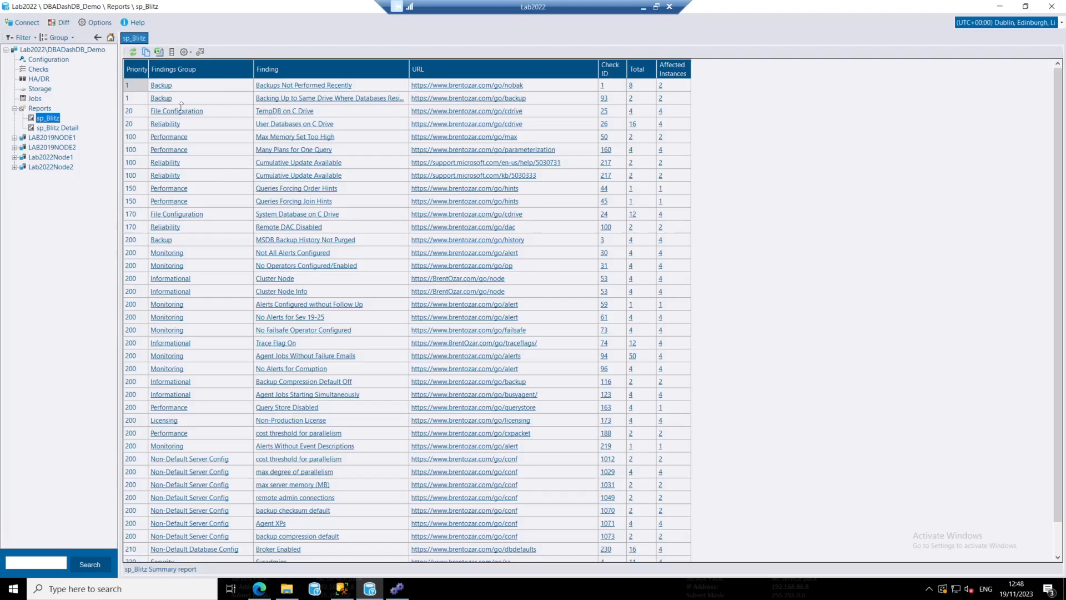
left_click(506, 86)
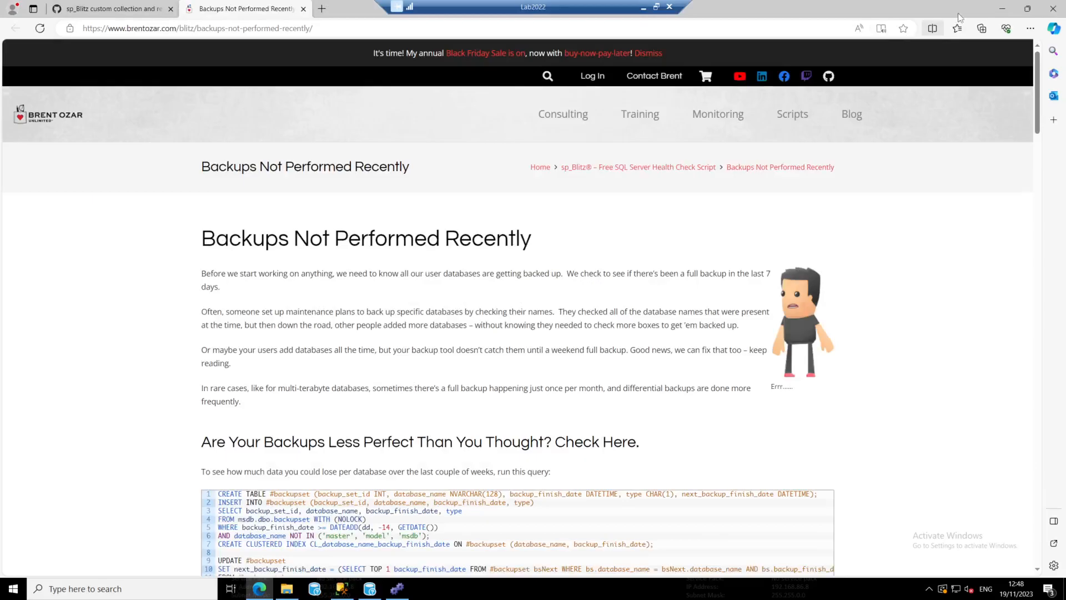
key("alt+Tab")
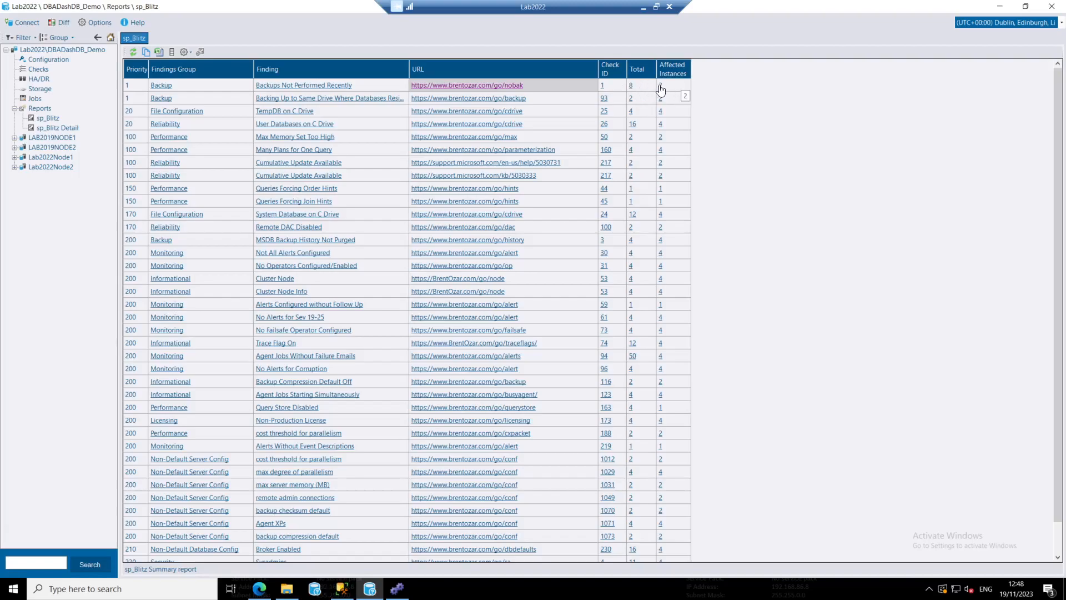
Drill down from the Backups Not Performed Recently total to its sp_Blitz Detail rows, and close them
left_click(631, 87)
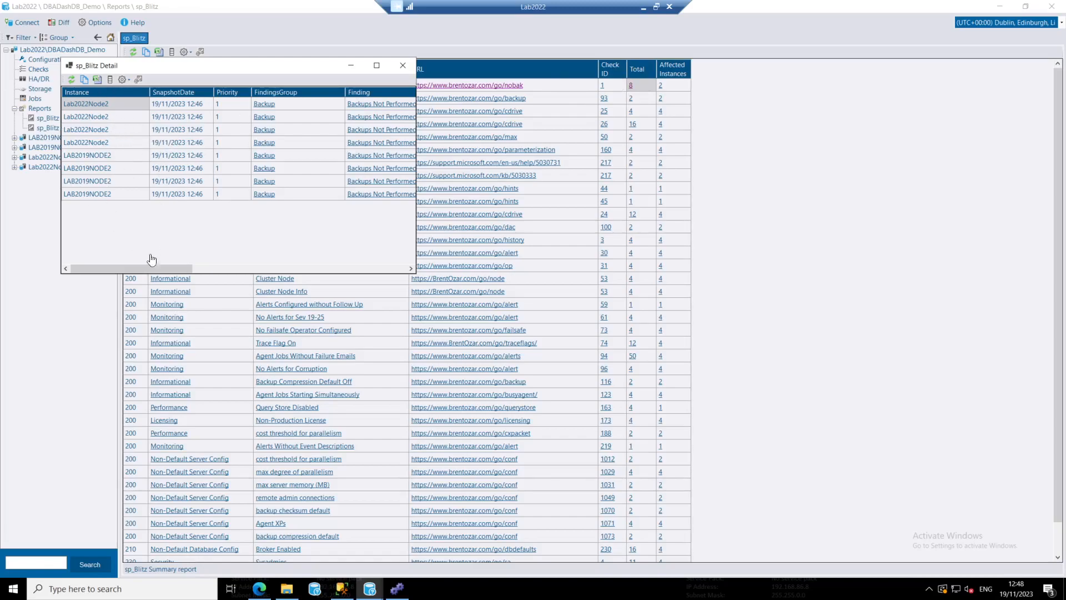
mouse_move(140, 269)
left_mouse_down()
mouse_move(345, 270)
mouse_move(126, 270)
left_mouse_up()
left_click(403, 64)
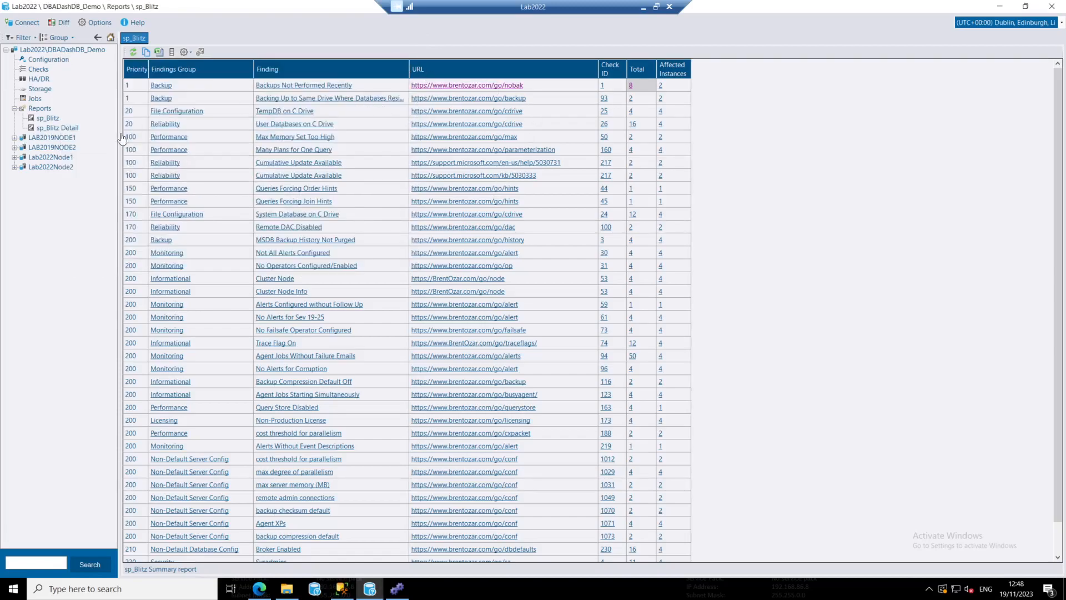
View the Findings Group column's drill-down link settings and parameter mappings, and close them without changes
right_click(221, 67)
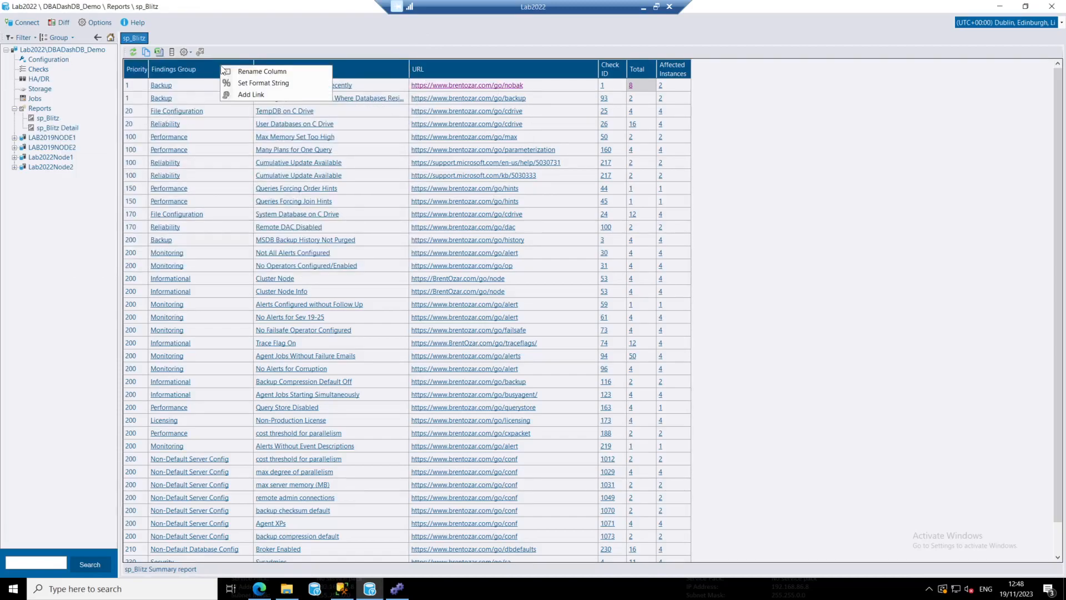
left_click(253, 95)
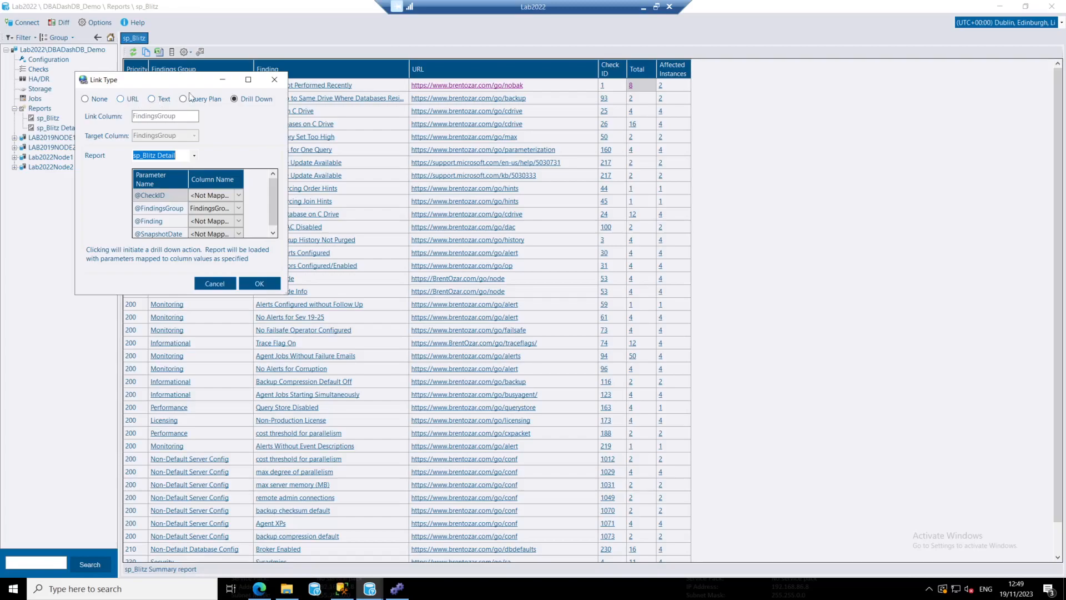
left_click(280, 80)
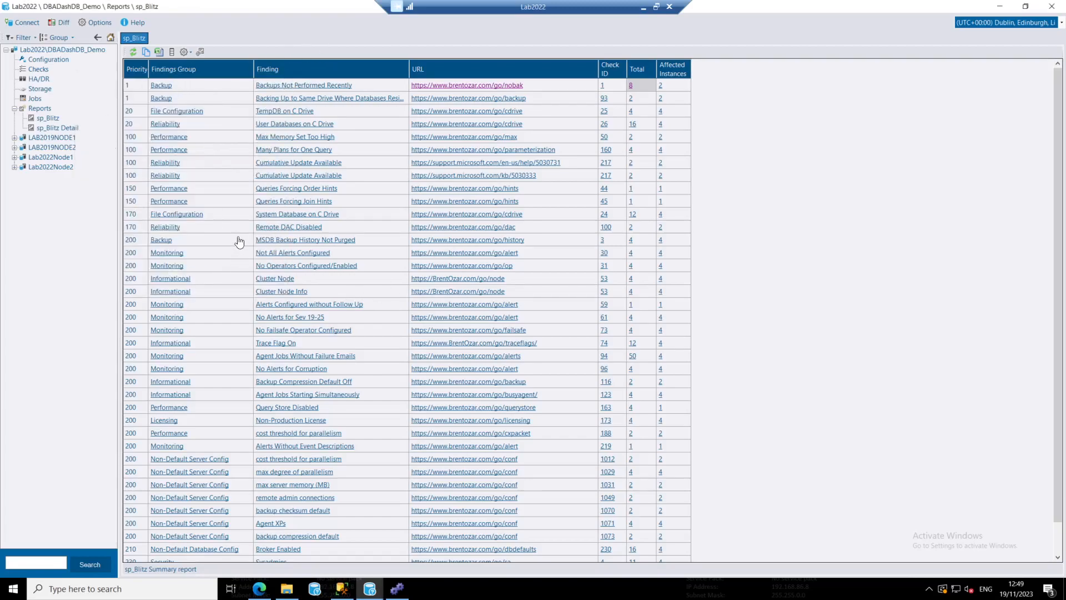
Script the sp_Blitz summary report, examine the generated procedure and its customization section, and close the code viewer
left_click(186, 51)
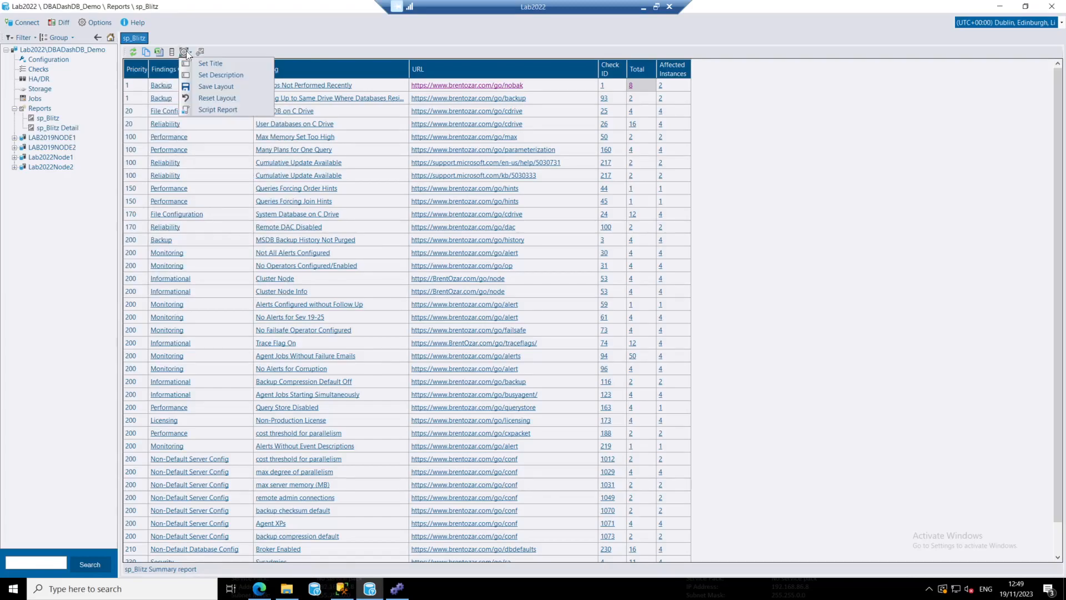
left_click(222, 110)
left_click_drag(468, 168, 281, 104)
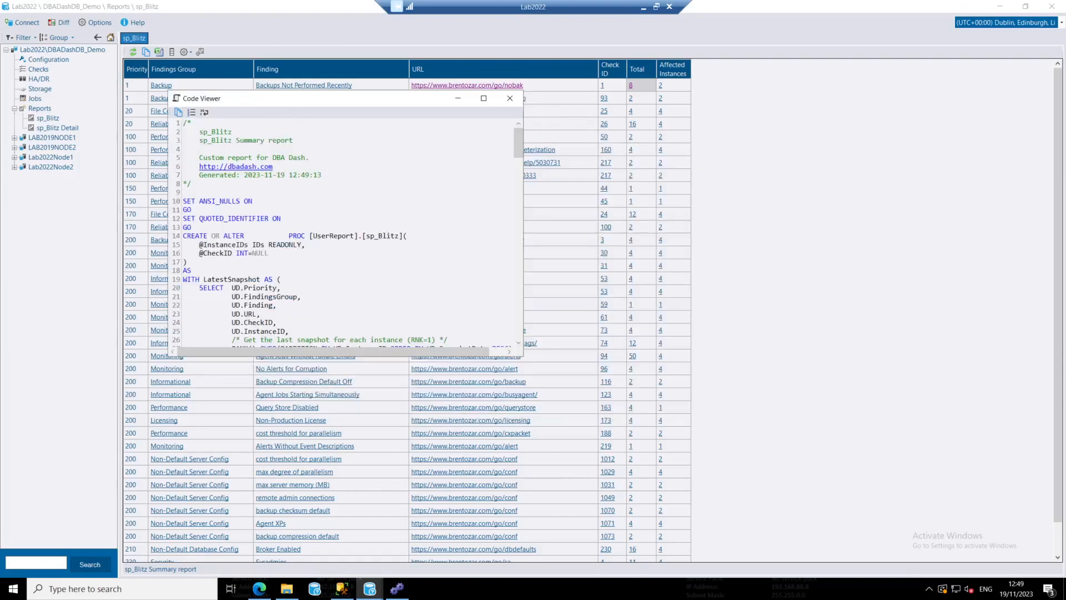
left_click_drag(515, 151, 515, 200)
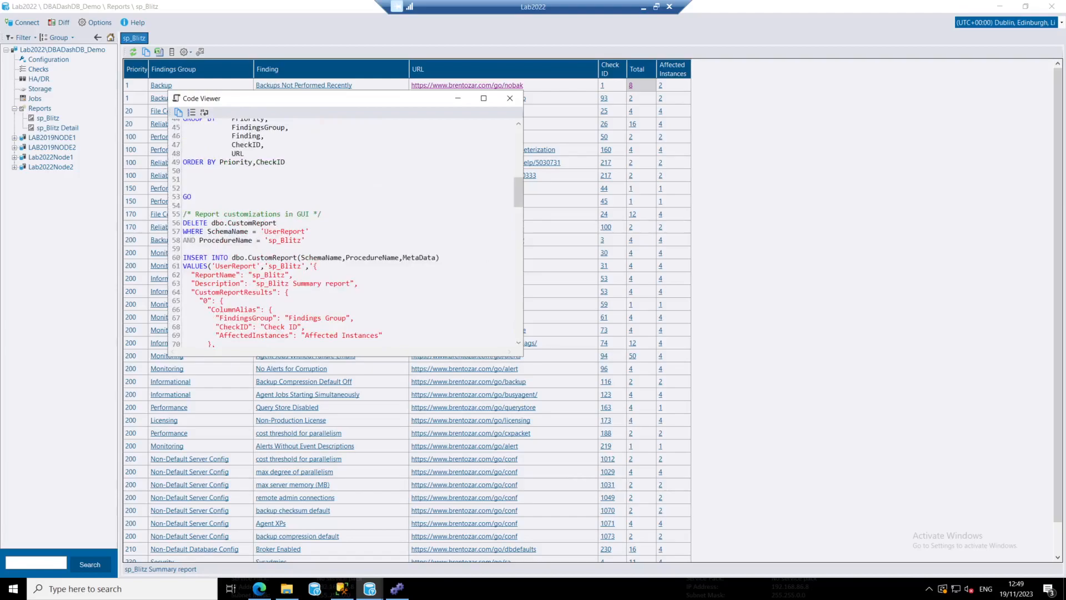
left_click(510, 97)
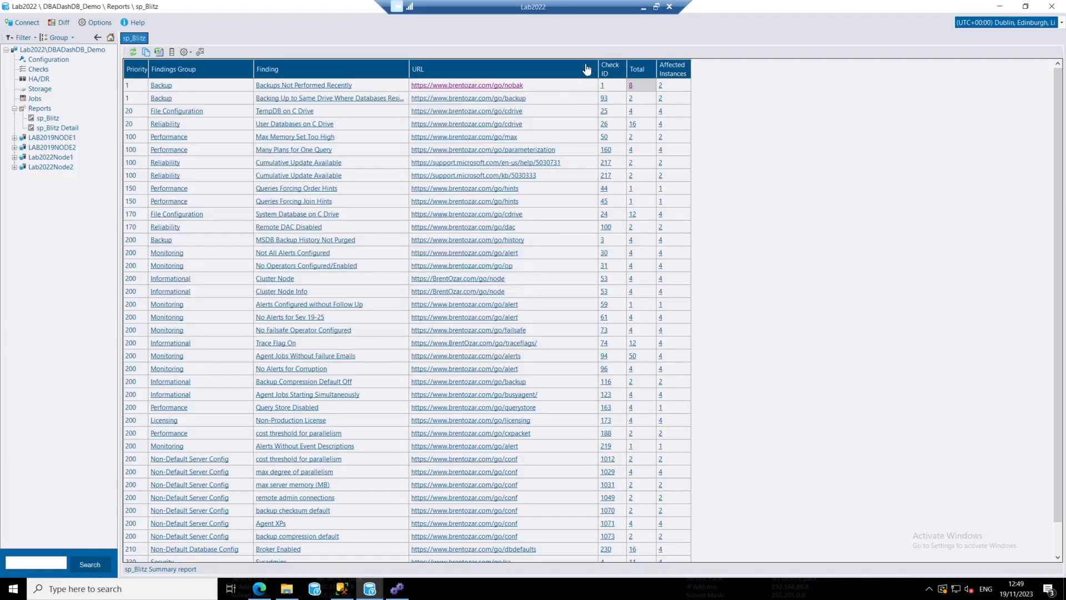